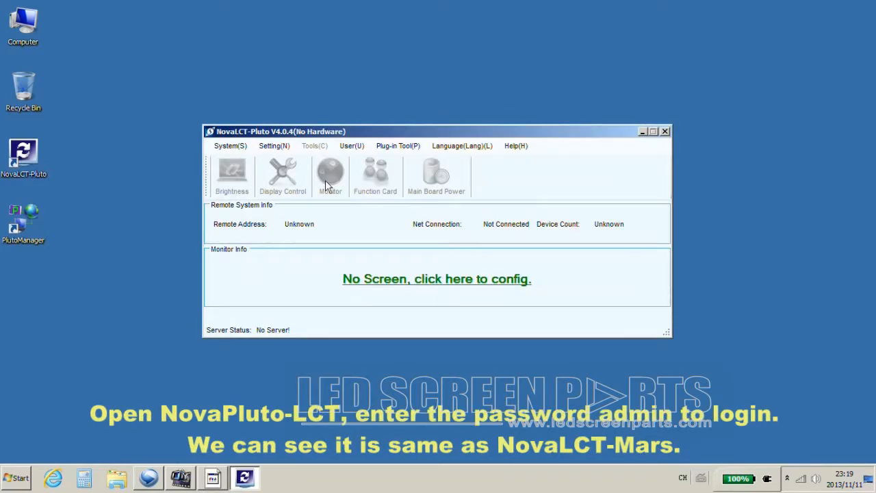
Log in to NovaLCT-Pluto as the advanced user with the account password.
{"action": "left_click", "coordinate": [355, 146]}
{"action": "left_click", "coordinate": [406, 163]}
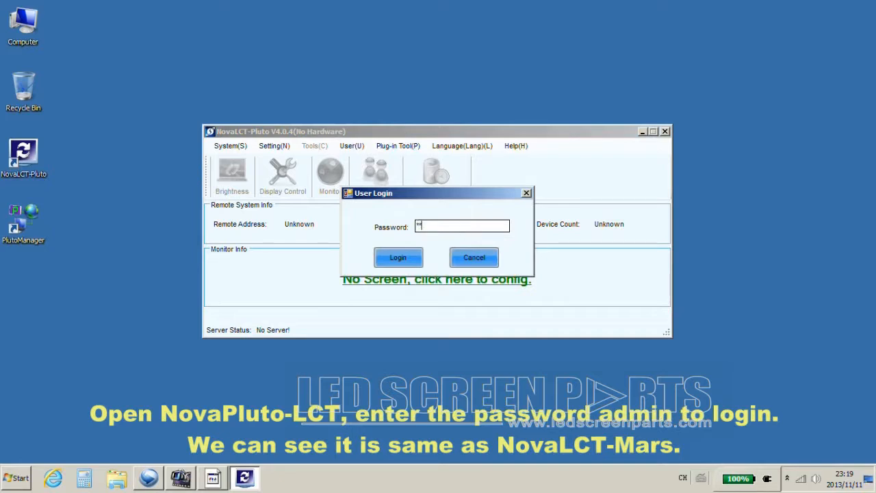
{"action": "type", "text": "admin"}
{"action": "left_click", "coordinate": [391, 255]}
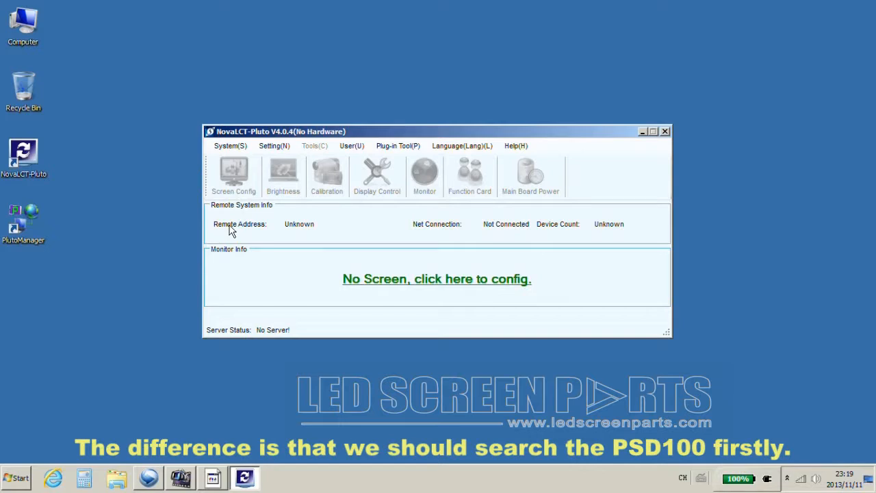
Search all sites for Pluto terminals and close the empty results window.
{"action": "left_click", "coordinate": [232, 147]}
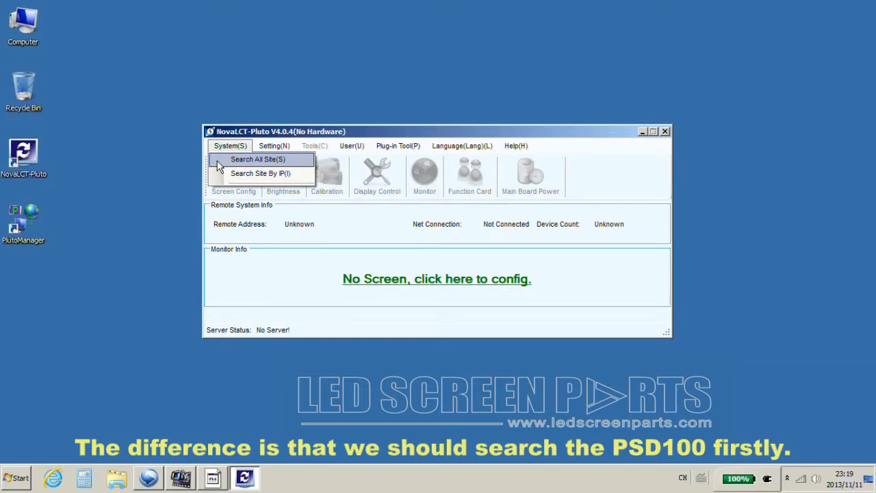
{"action": "left_click", "coordinate": [217, 161]}
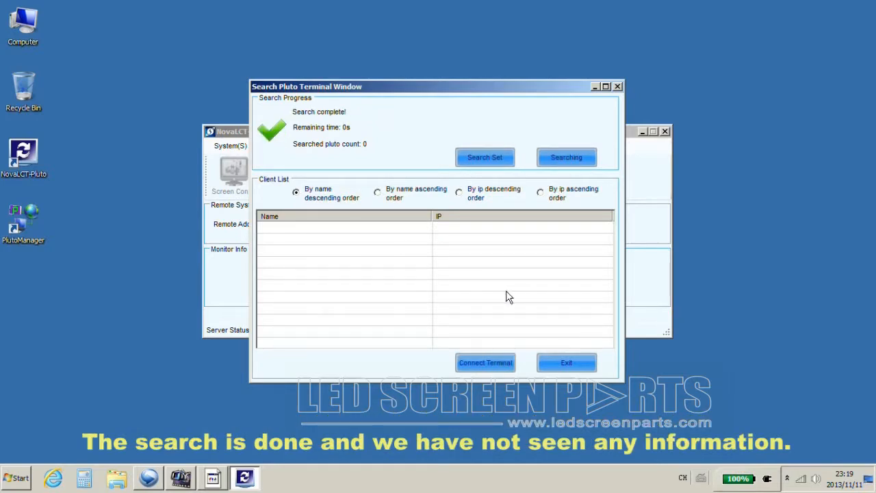
{"action": "left_click", "coordinate": [617, 86]}
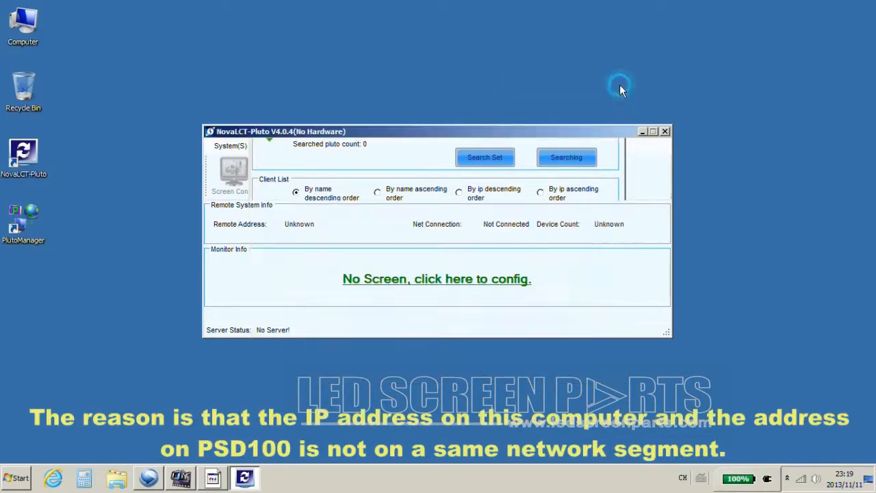
View the wired local connection's details, showing IPv4 address 169.254.45.20.
{"action": "right_click", "coordinate": [803, 479]}
{"action": "left_click", "coordinate": [802, 468]}
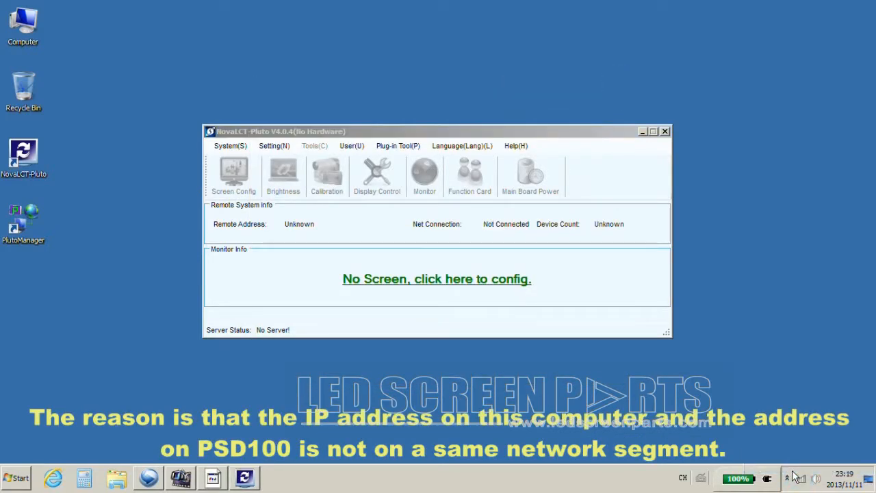
{"action": "left_click", "coordinate": [168, 225]}
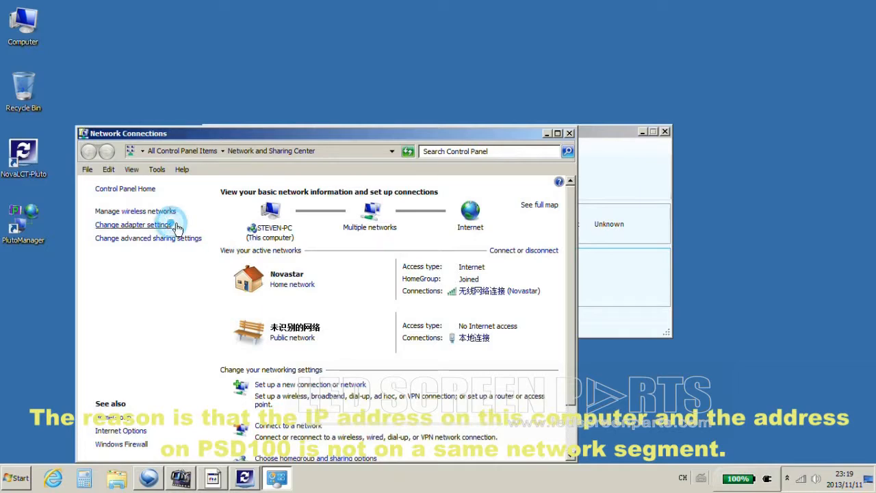
{"action": "right_click", "coordinate": [325, 216]}
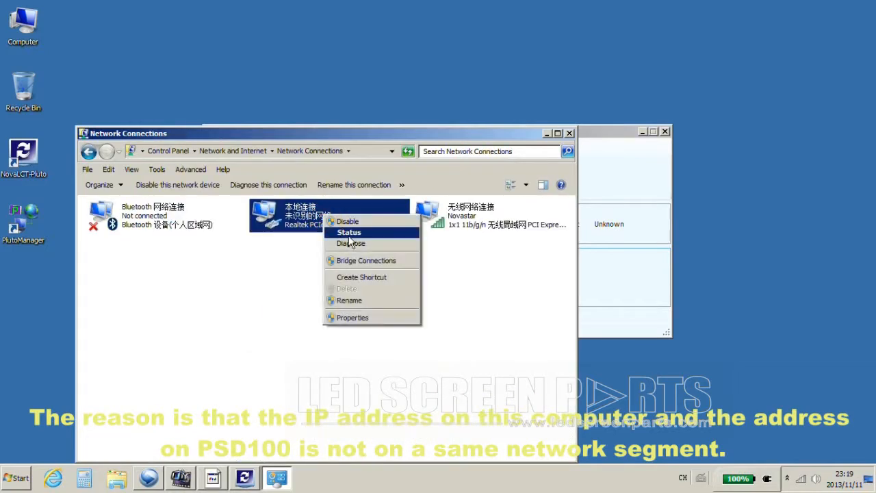
{"action": "left_click", "coordinate": [345, 233]}
{"action": "left_click", "coordinate": [367, 228]}
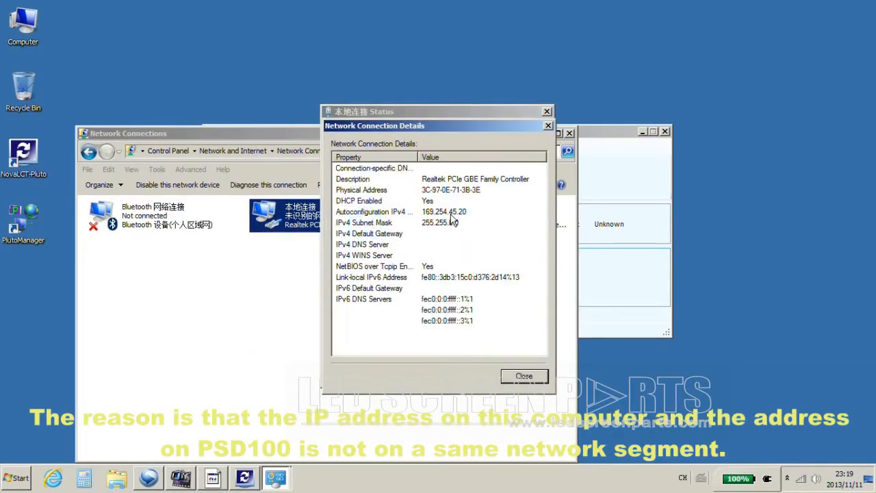
{"action": "left_click", "coordinate": [450, 214]}
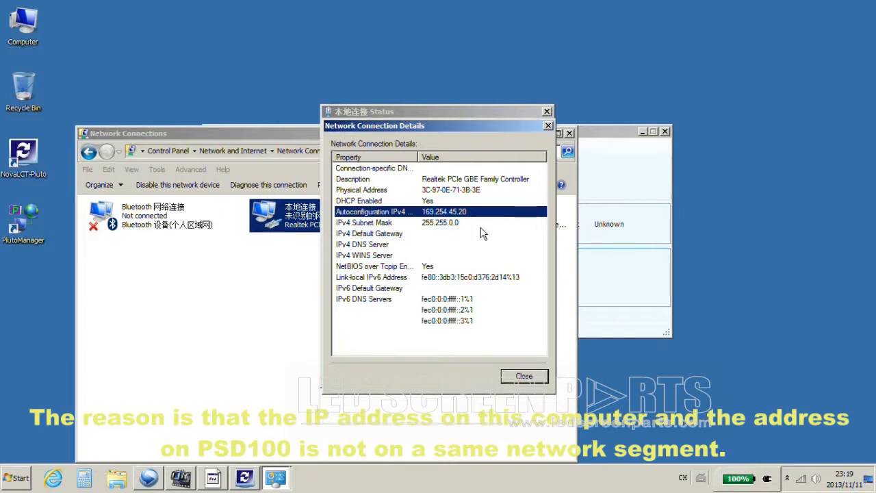
Ping 192.168.0.220 from the Run prompt and close the console after it times out.
{"action": "key", "text": "super+r"}
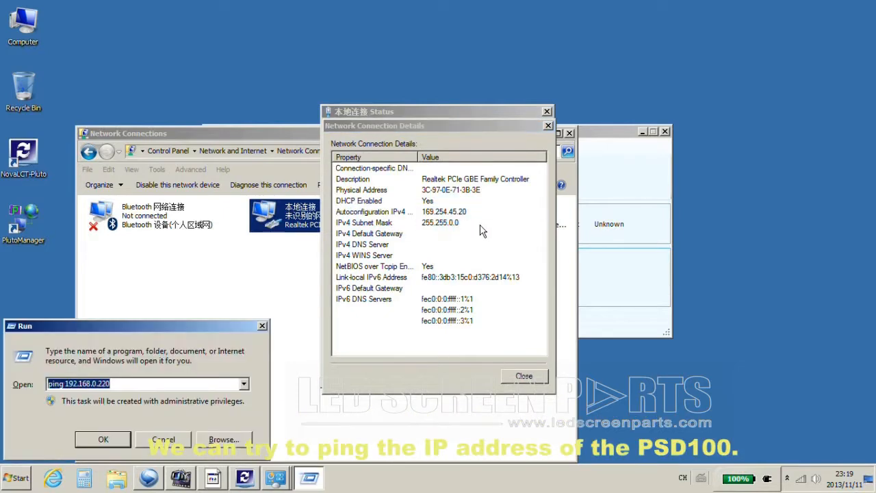
{"action": "left_click", "coordinate": [152, 384]}
{"action": "left_click", "coordinate": [118, 440]}
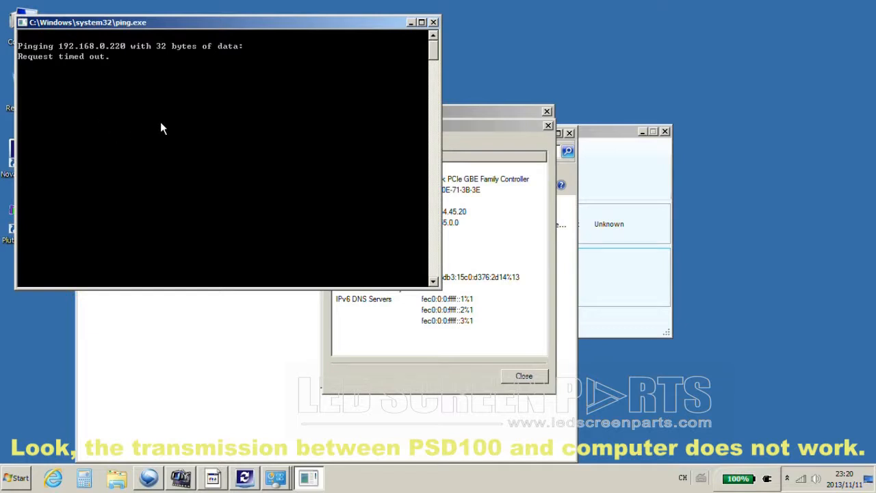
{"action": "left_click", "coordinate": [434, 22]}
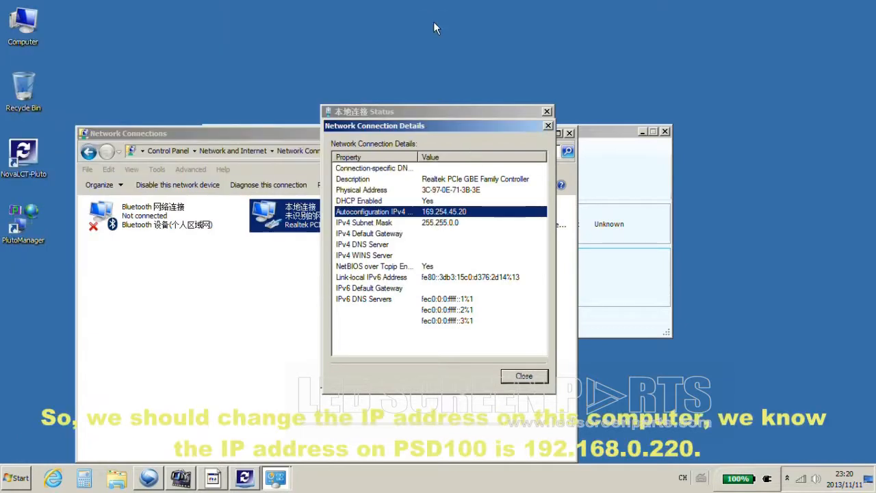
Give the wired connection static IPv4 192.168.0.1 with subnet mask 255.255.255.0.
{"action": "left_click", "coordinate": [548, 126]}
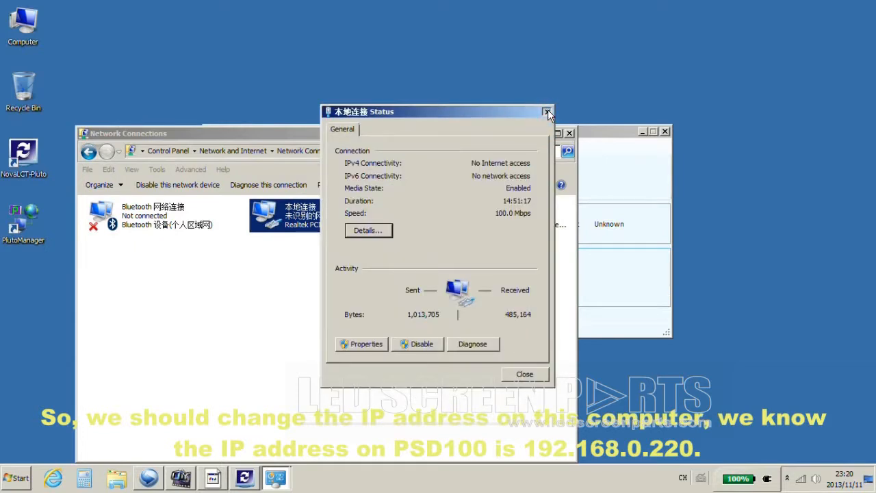
{"action": "left_click", "coordinate": [548, 112]}
{"action": "right_click", "coordinate": [333, 217]}
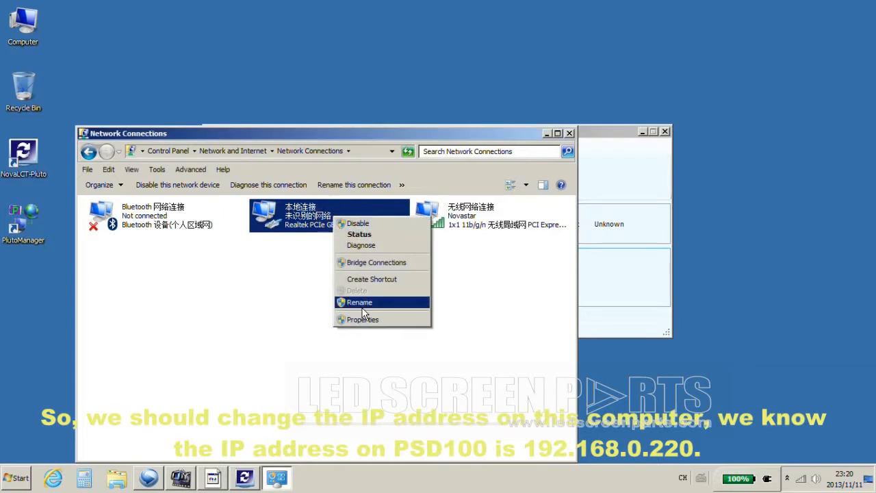
{"action": "left_click", "coordinate": [363, 319]}
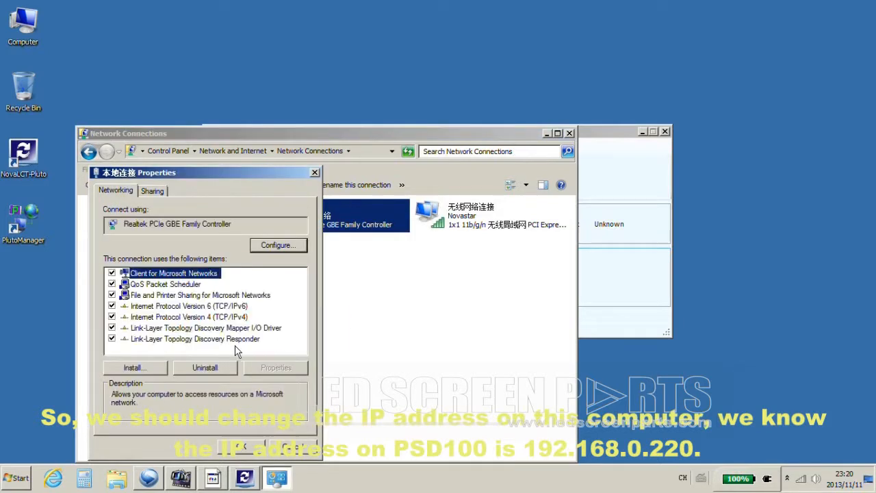
{"action": "double_click", "coordinate": [204, 317]}
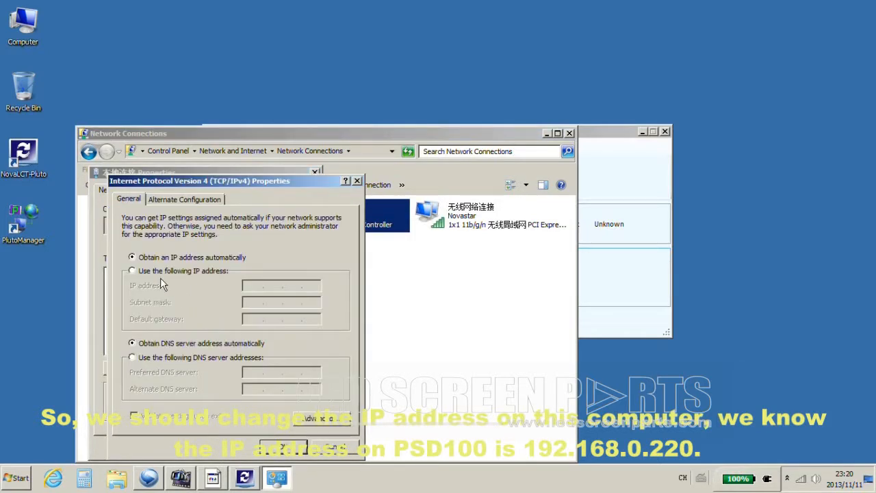
{"action": "left_click", "coordinate": [136, 272]}
{"action": "left_click", "coordinate": [256, 287]}
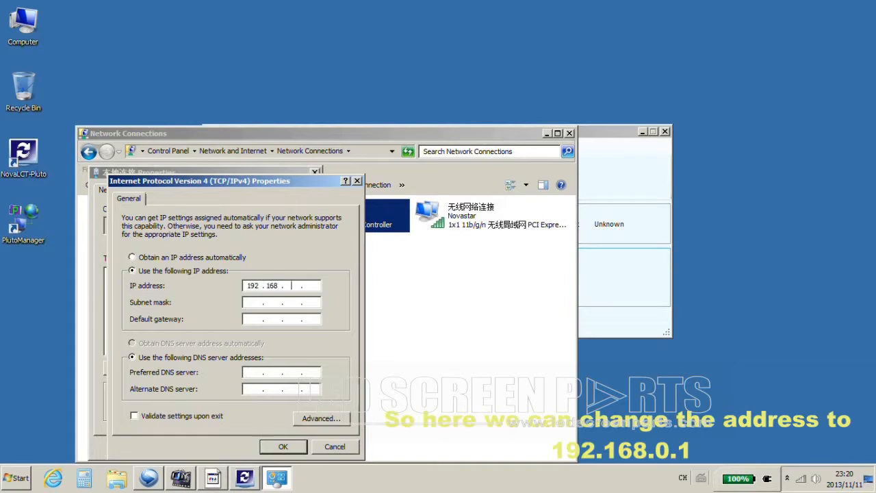
{"action": "type", "text": "192 . 168 . 0 . 1"}
{"action": "left_click", "coordinate": [259, 302]}
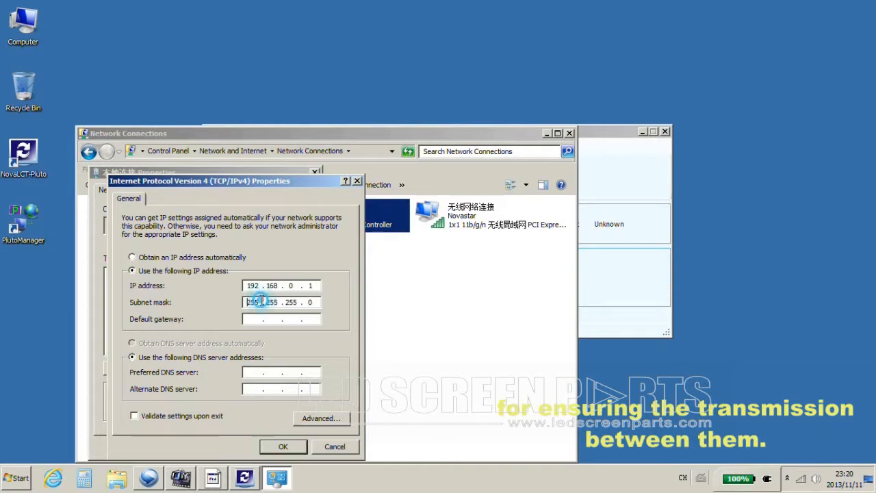
{"action": "left_click", "coordinate": [283, 446]}
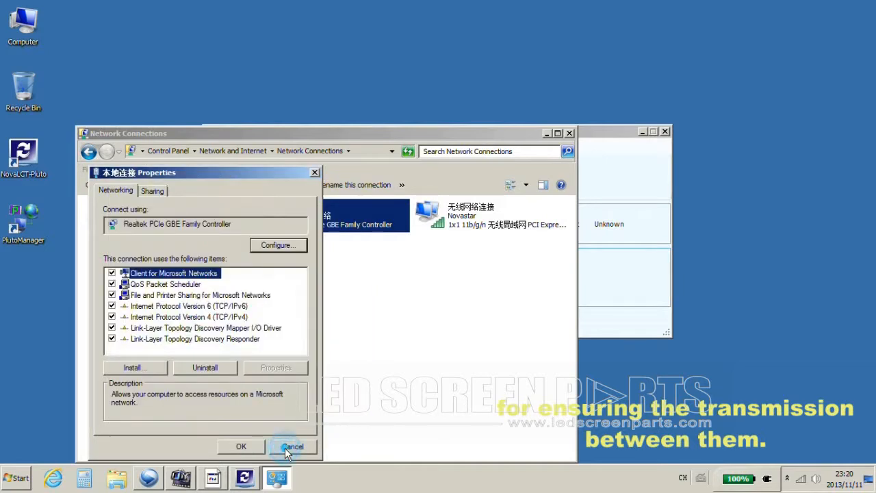
{"action": "left_click", "coordinate": [248, 448]}
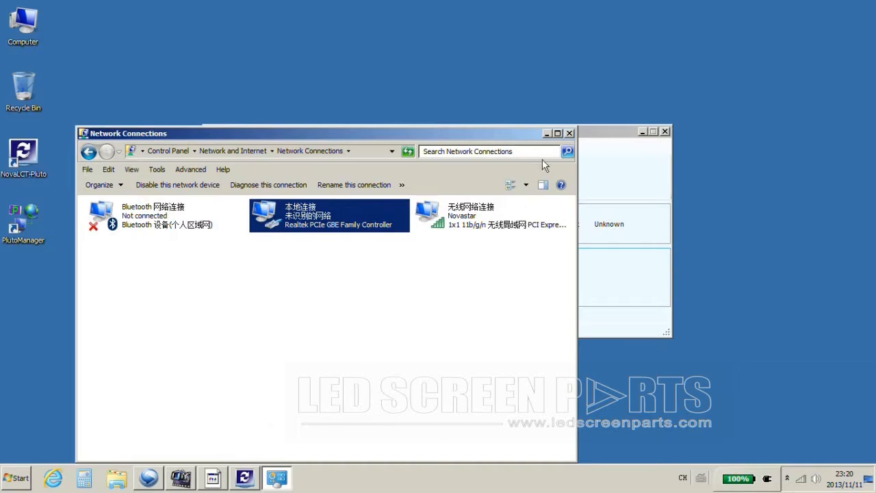
Search all sites for Pluto terminals again, which still finds none.
{"action": "left_click", "coordinate": [548, 133]}
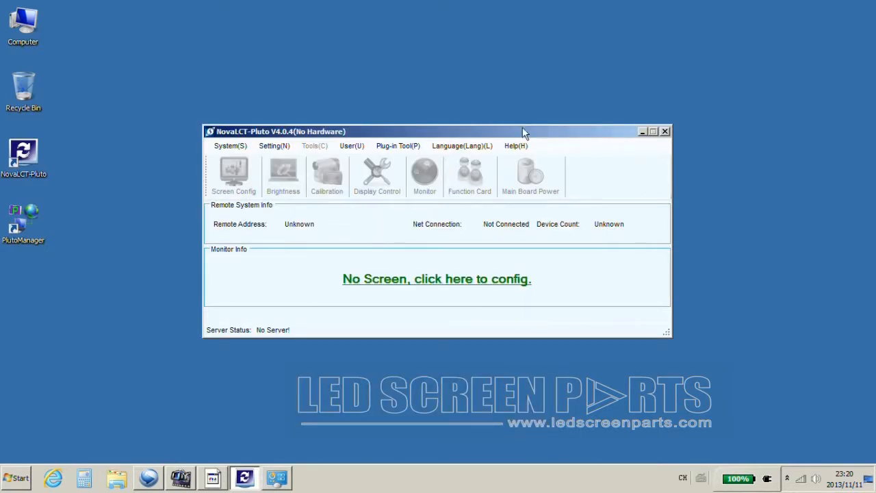
{"action": "left_click", "coordinate": [230, 146]}
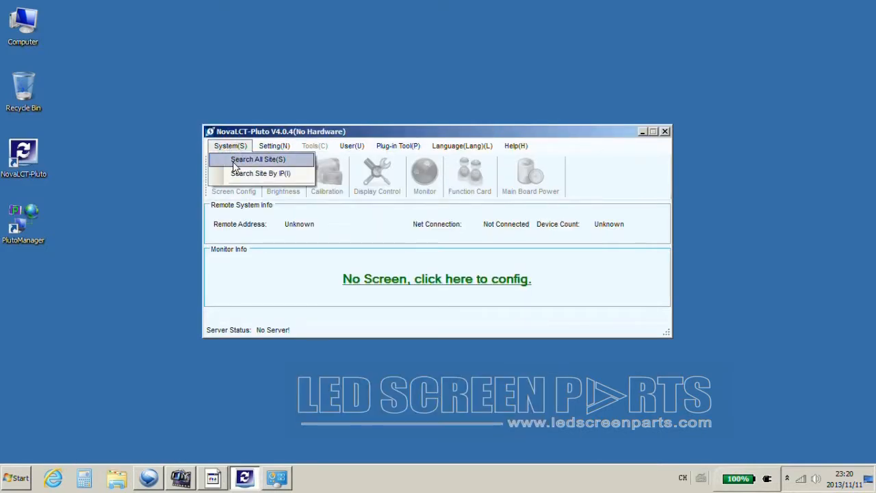
{"action": "left_click", "coordinate": [234, 159]}
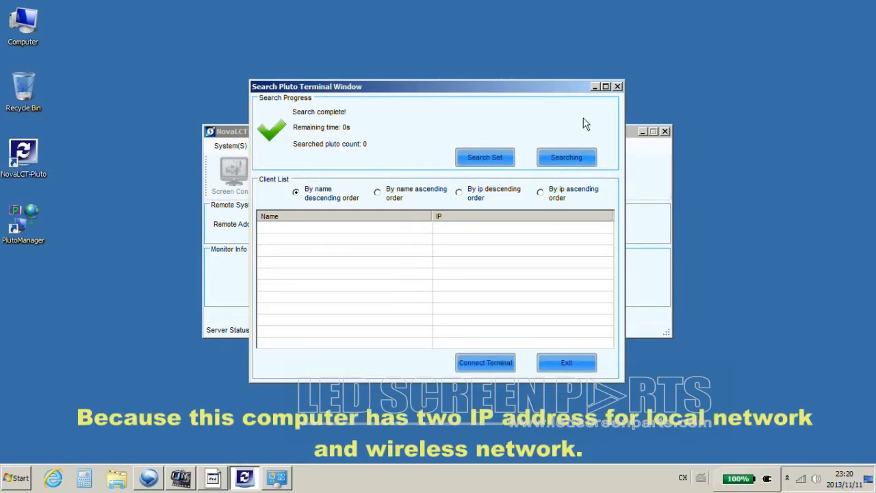
{"action": "left_click", "coordinate": [618, 87]}
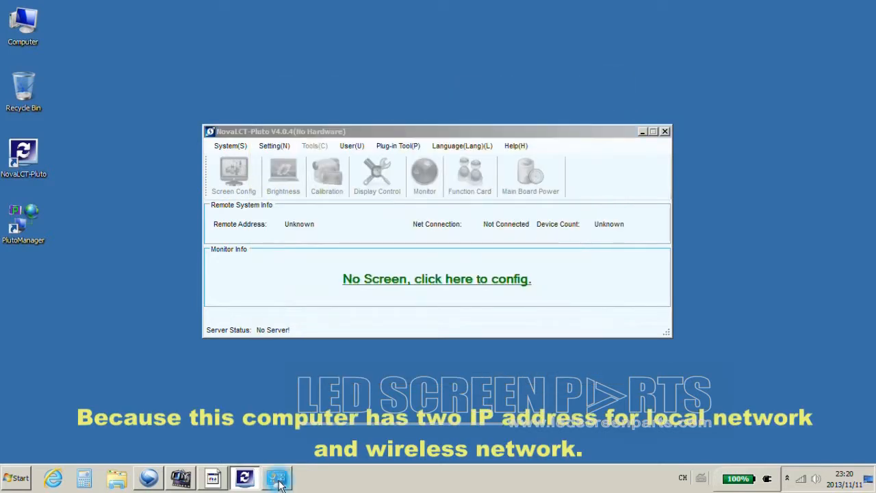
Inspect the wired and wireless connections in the Network Connections list.
{"action": "left_click", "coordinate": [277, 478]}
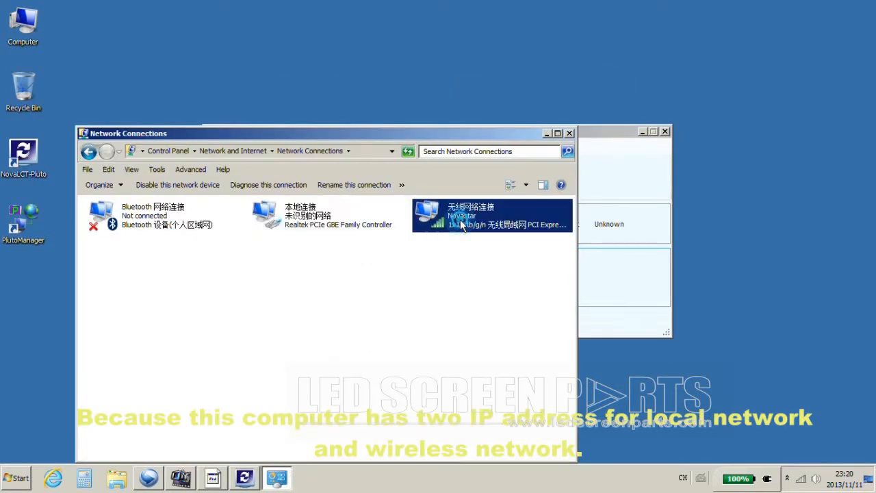
{"action": "key", "text": "Right"}
{"action": "key", "text": "Left"}
{"action": "key", "text": "Right"}
{"action": "left_click", "coordinate": [319, 230]}
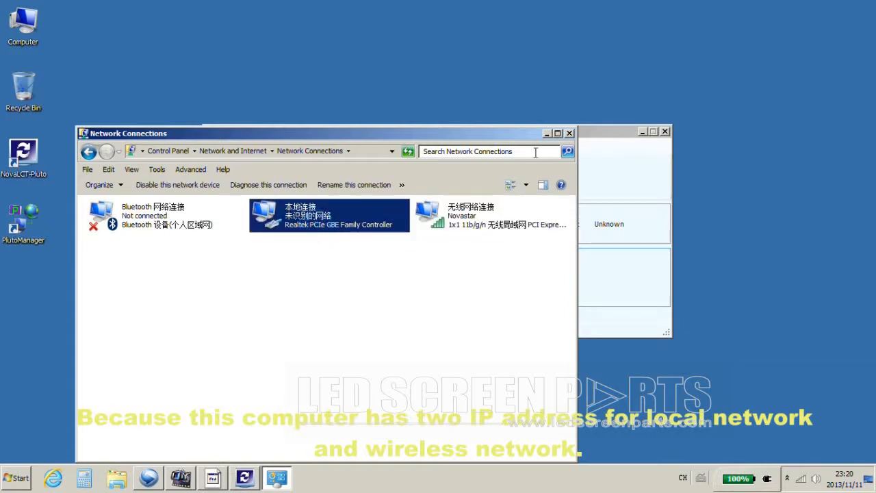
{"action": "left_click", "coordinate": [546, 132]}
Set NovaLCT-Pluto's connect IP to 192.168.0.1 in Software Config.
{"action": "left_click", "coordinate": [274, 146]}
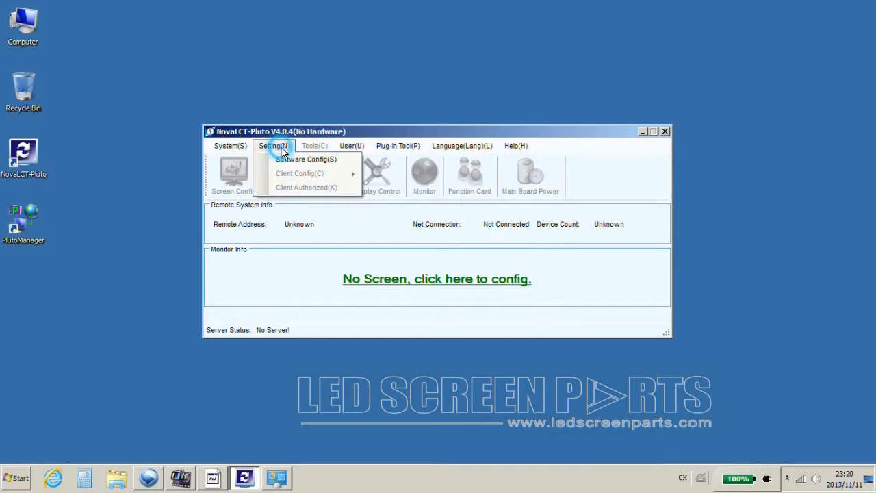
{"action": "left_click", "coordinate": [287, 160]}
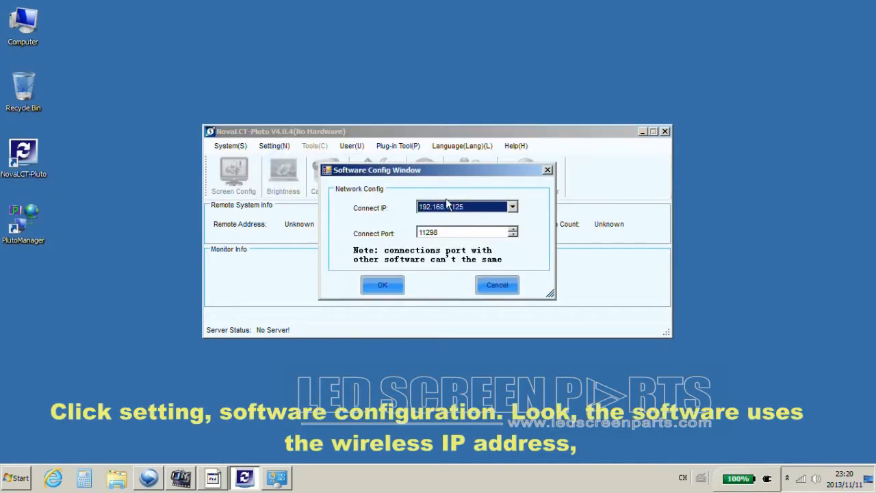
{"action": "left_click", "coordinate": [513, 207]}
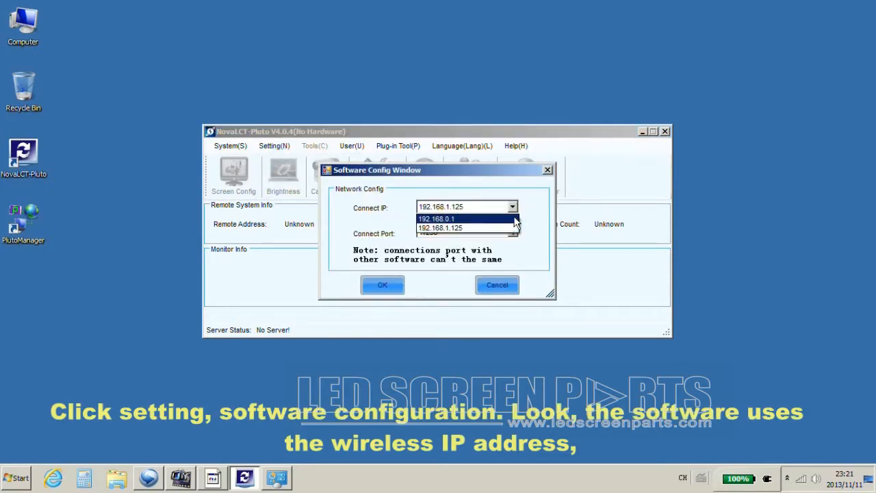
{"action": "left_click", "coordinate": [459, 219]}
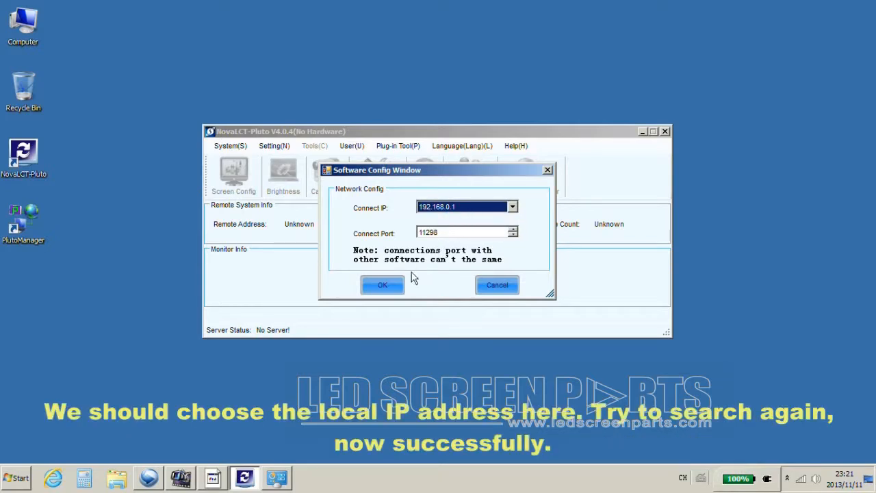
{"action": "left_click", "coordinate": [382, 287]}
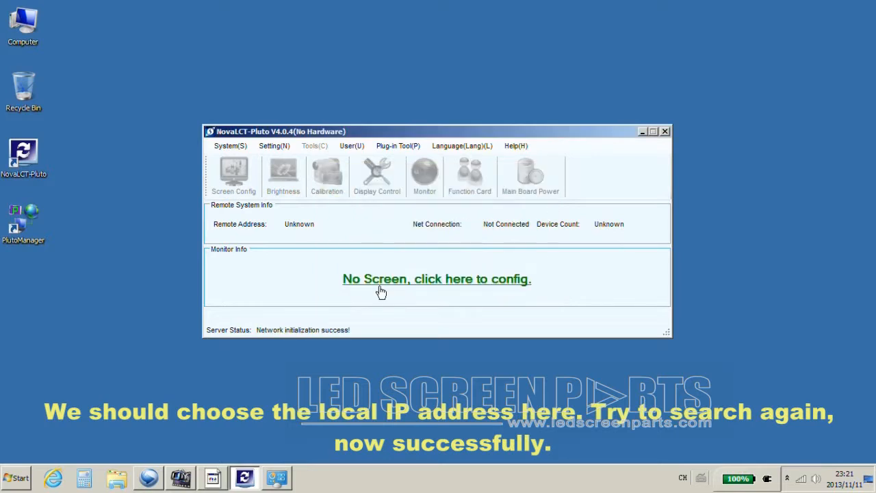
Search all sites and connect to the NovaPluto2012 terminal at 192.168.0.220.
{"action": "left_click", "coordinate": [239, 150]}
{"action": "left_click", "coordinate": [241, 159]}
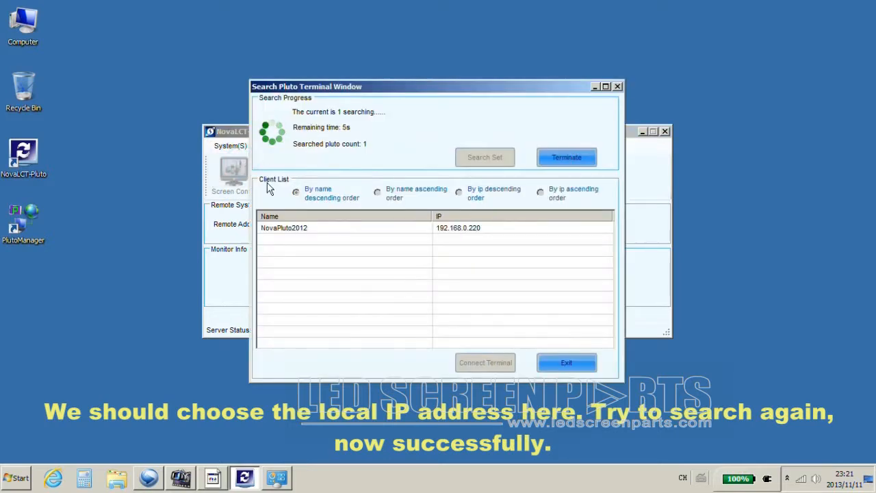
{"action": "left_click", "coordinate": [271, 229]}
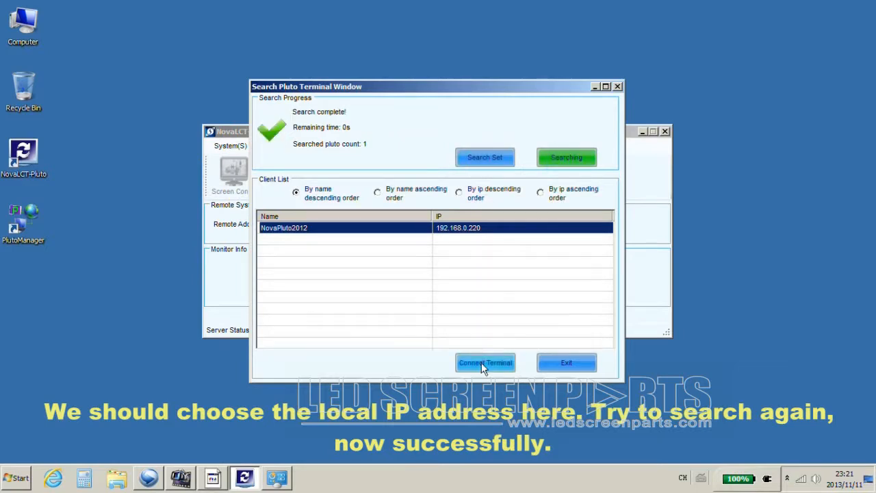
{"action": "left_click", "coordinate": [481, 362]}
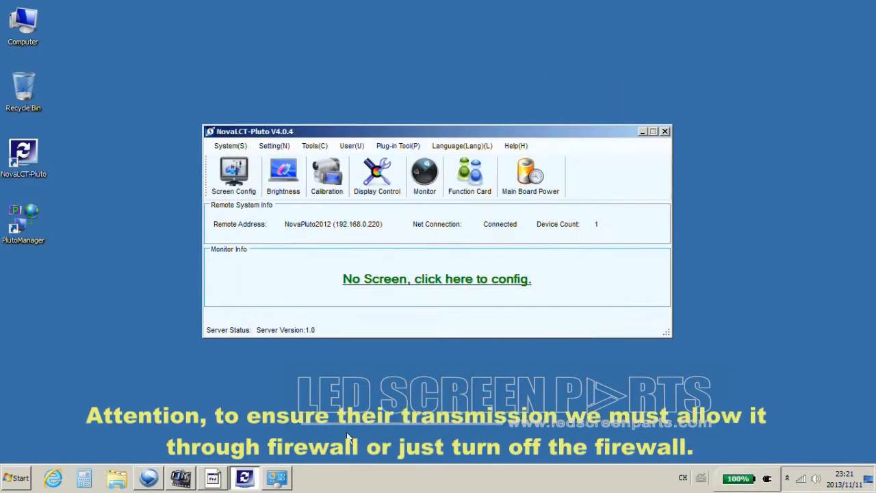
Turn Windows Firewall off for home/work and public networks, then close the firewall window.
{"action": "right_click", "coordinate": [801, 478]}
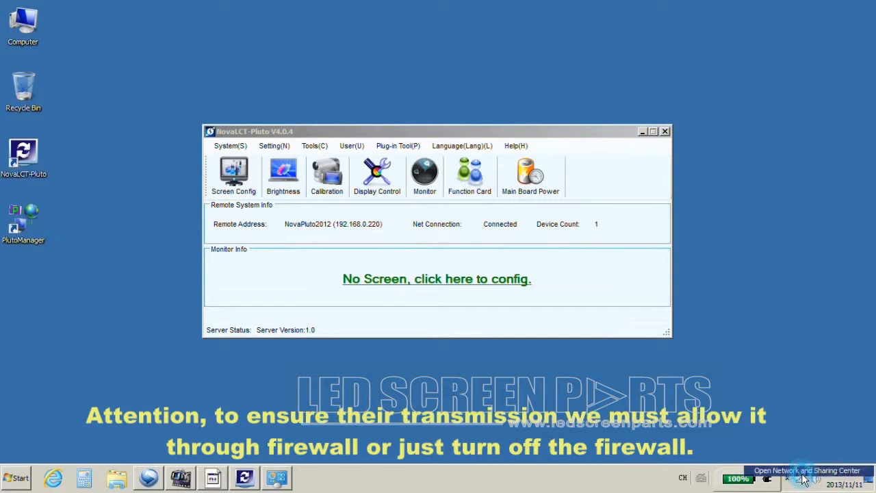
{"action": "left_click", "coordinate": [798, 472]}
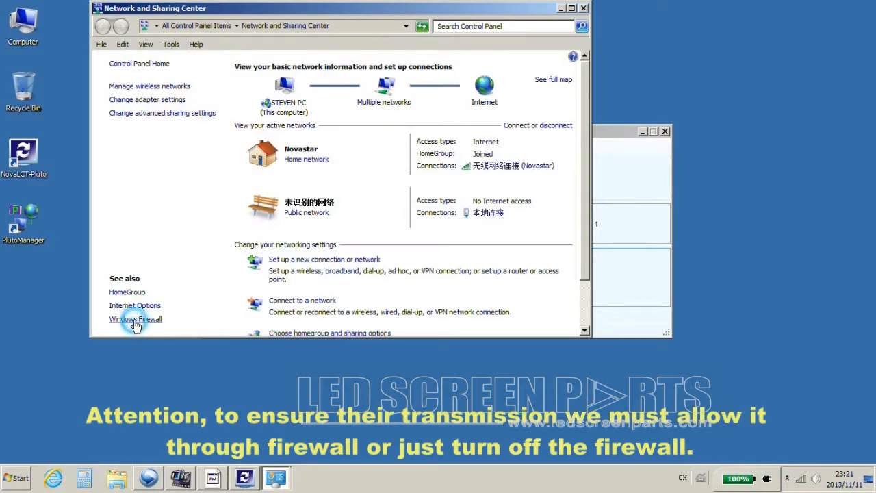
{"action": "left_click", "coordinate": [133, 321]}
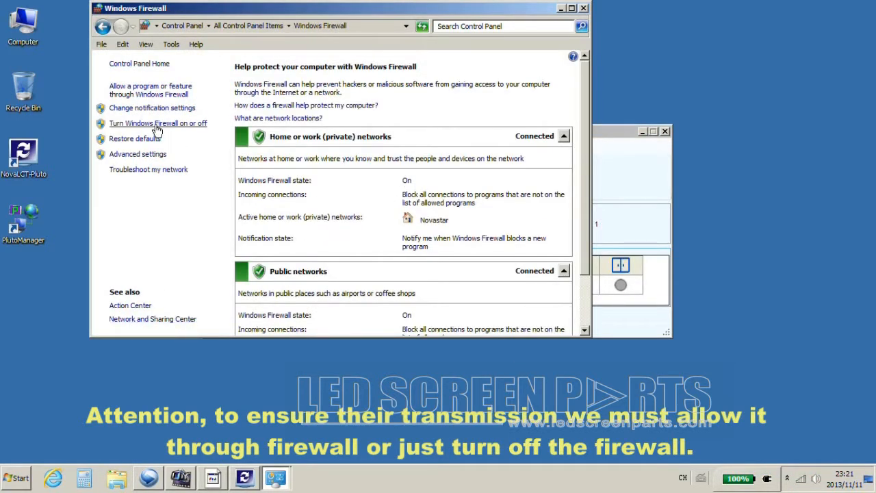
{"action": "left_click", "coordinate": [168, 126]}
{"action": "left_click", "coordinate": [195, 170]}
{"action": "left_click", "coordinate": [195, 257]}
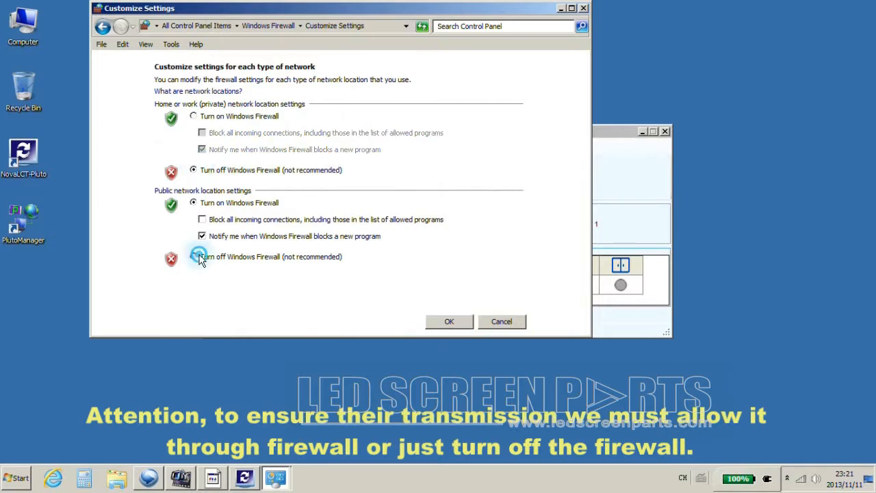
{"action": "left_click", "coordinate": [433, 325]}
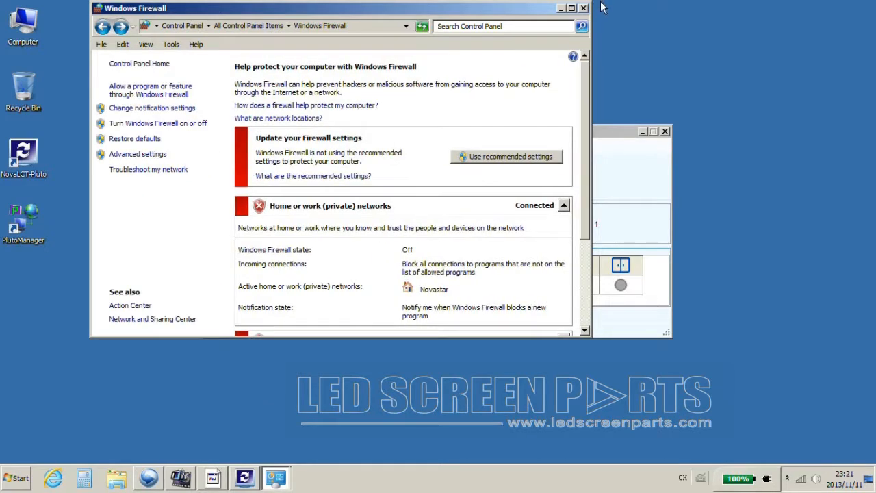
{"action": "left_click", "coordinate": [583, 8]}
{"action": "left_click", "coordinate": [237, 177]}
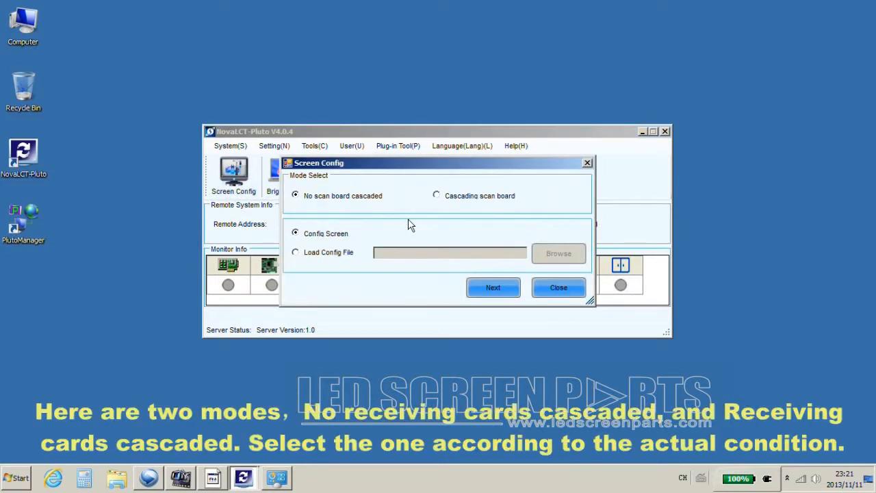
{"action": "left_click", "coordinate": [305, 198]}
{"action": "left_click", "coordinate": [447, 200]}
{"action": "left_click", "coordinate": [303, 202]}
{"action": "left_click", "coordinate": [491, 287]}
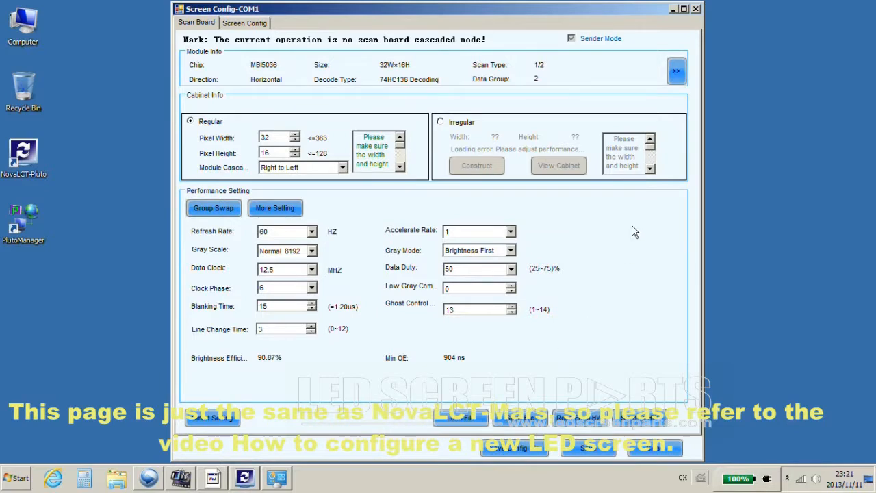
{"action": "left_click", "coordinate": [696, 9]}
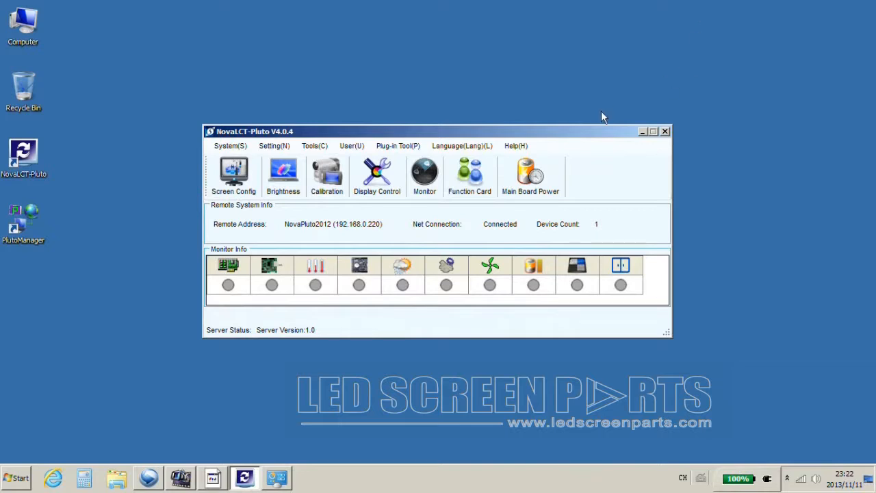
In Client Config's Net Config, clear the old system name NovaPluto2012.
{"action": "left_click", "coordinate": [277, 147]}
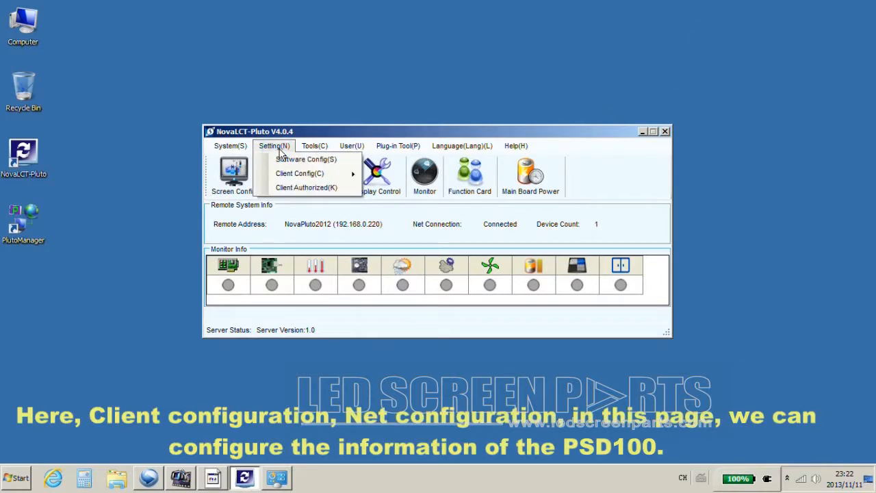
{"action": "mouse_move", "coordinate": [297, 175]}
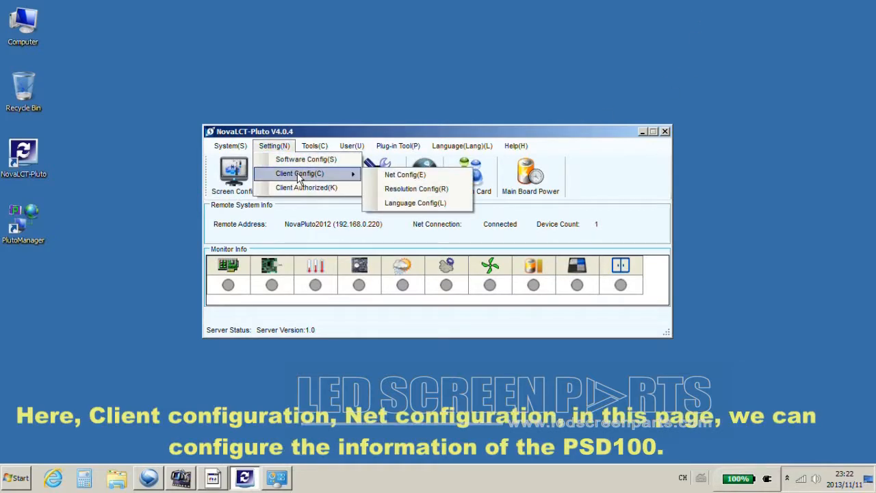
{"action": "left_click", "coordinate": [400, 174]}
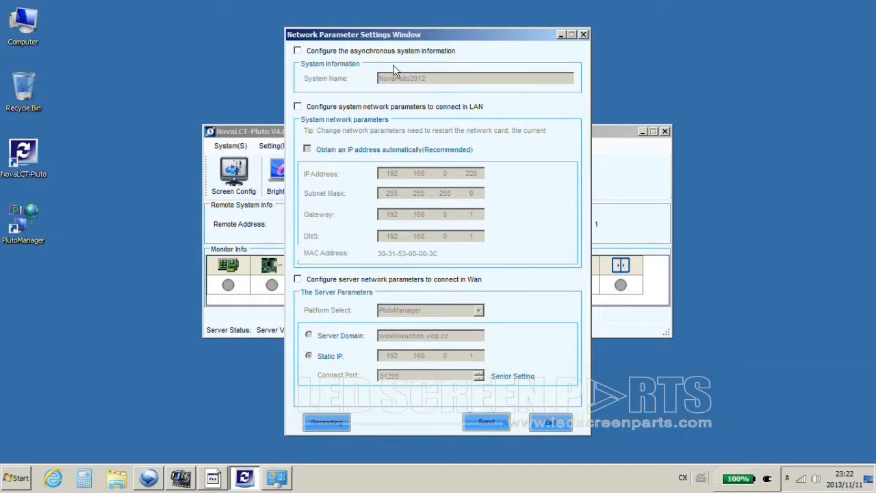
{"action": "left_click", "coordinate": [298, 52]}
{"action": "left_click", "coordinate": [462, 79]}
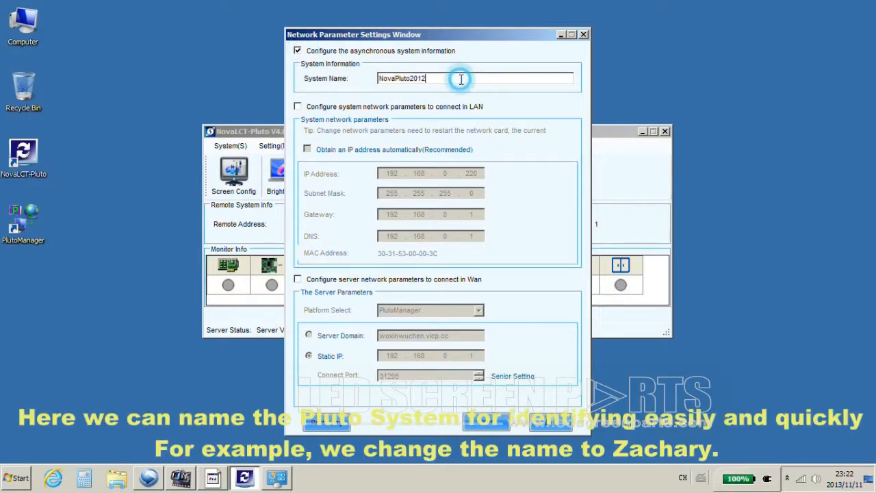
{"action": "left_click", "coordinate": [479, 79]}
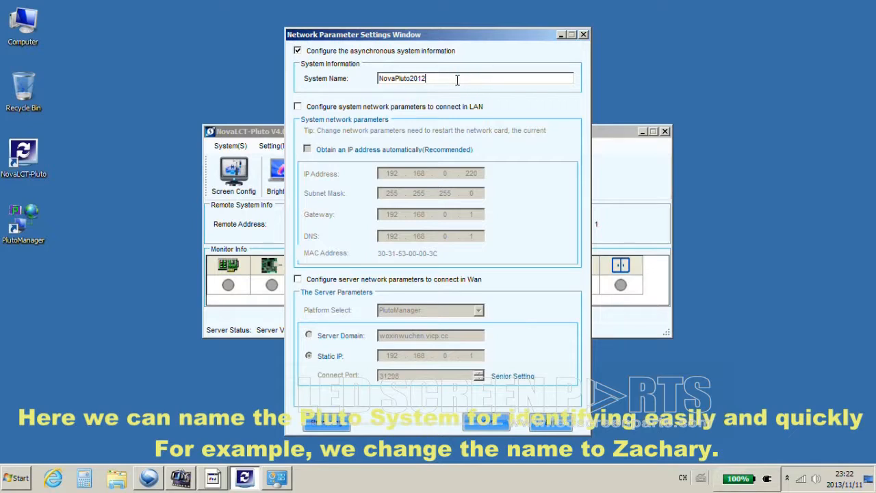
{"action": "left_click_drag", "start_coordinate": [458, 80], "coordinate": [379, 80]}
{"action": "key", "text": "BackSpace"}
Set the LAN IP to 192.168.0.10, send the parameters and accept the network-card restart.
{"action": "left_click", "coordinate": [298, 107]}
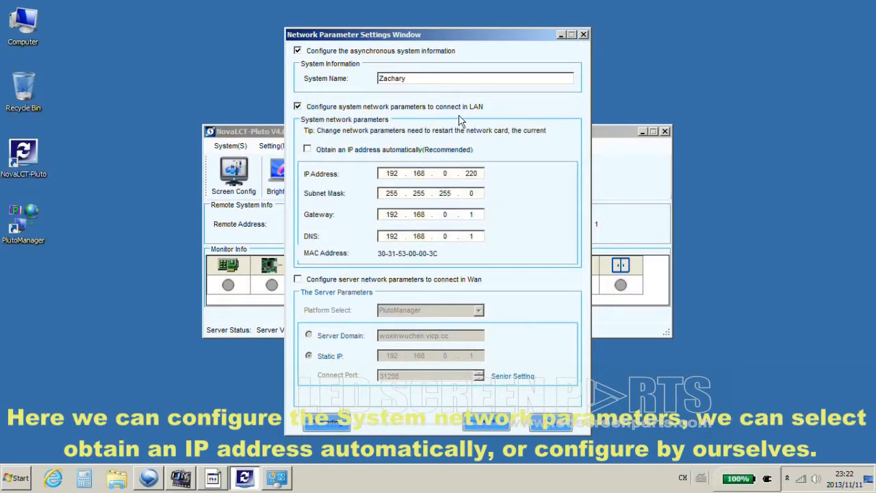
{"action": "left_click", "coordinate": [307, 149]}
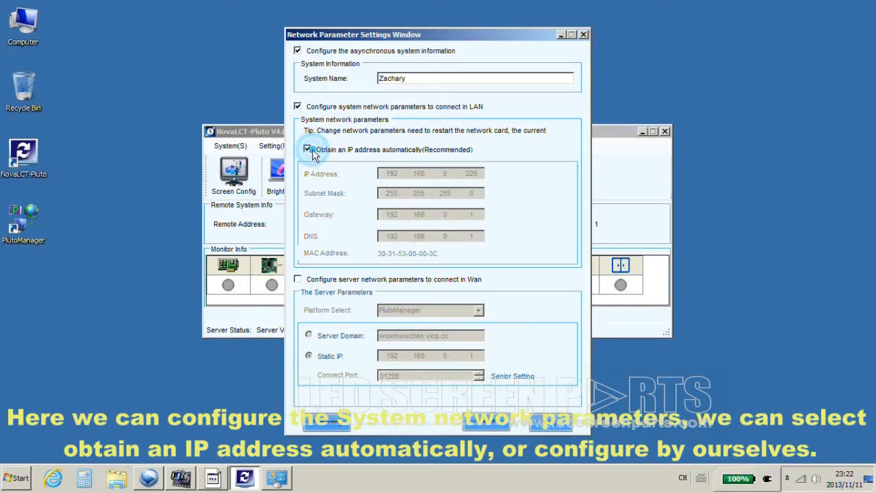
{"action": "left_click", "coordinate": [308, 149]}
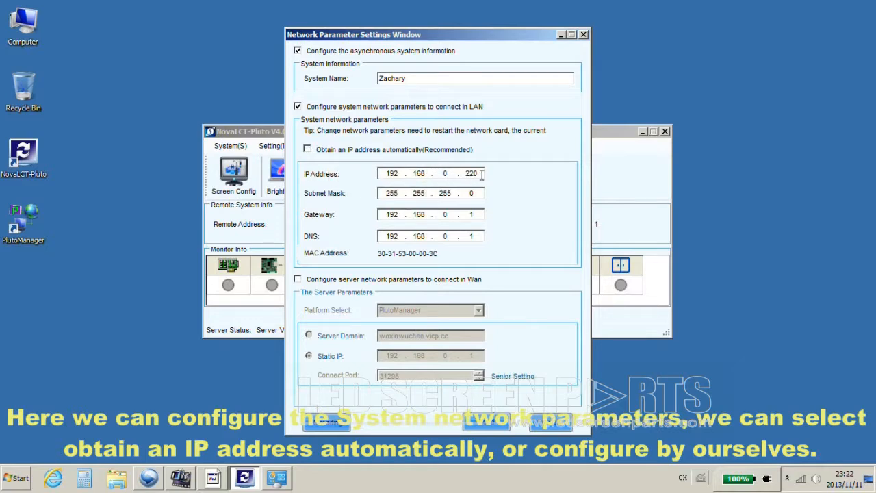
{"action": "left_click", "coordinate": [474, 174]}
{"action": "left_click", "coordinate": [424, 174]}
{"action": "left_click", "coordinate": [445, 174]}
{"action": "left_click", "coordinate": [482, 173]}
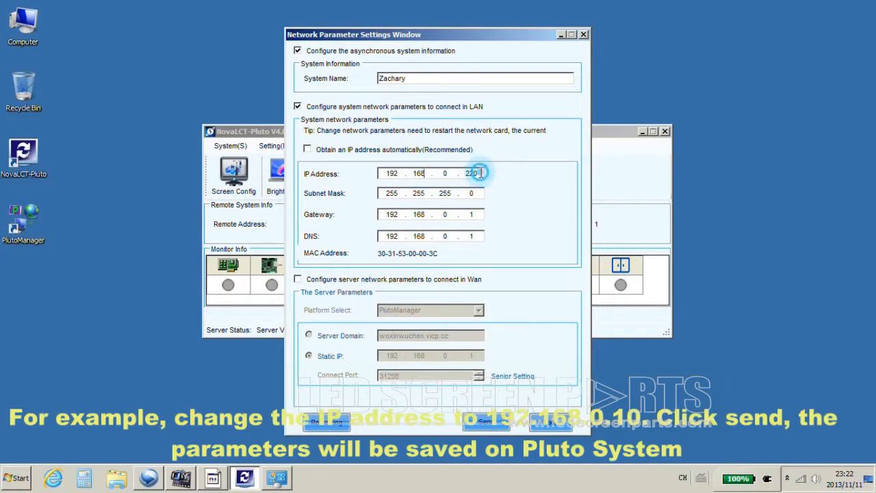
{"action": "left_click", "coordinate": [452, 174]}
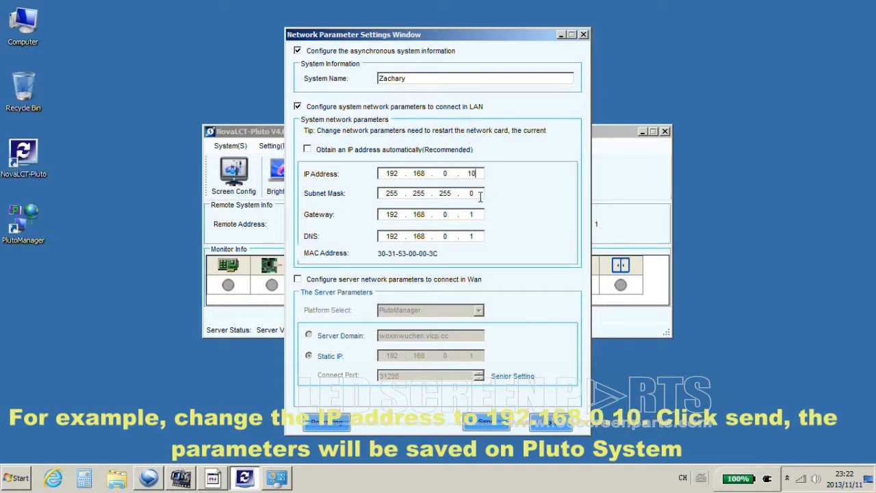
{"action": "left_click", "coordinate": [484, 425]}
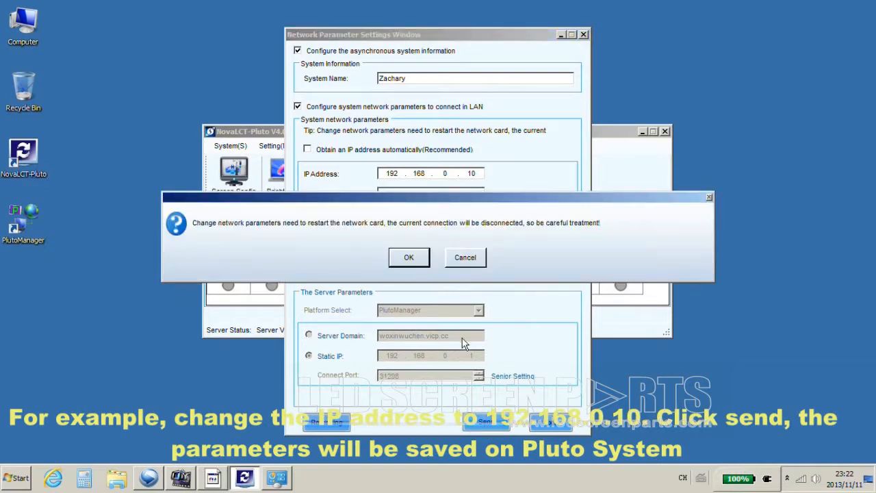
{"action": "left_click", "coordinate": [408, 260]}
Rerun the all-sites search and connect to the client terminal at 192.168.0.10.
{"action": "left_click", "coordinate": [435, 258]}
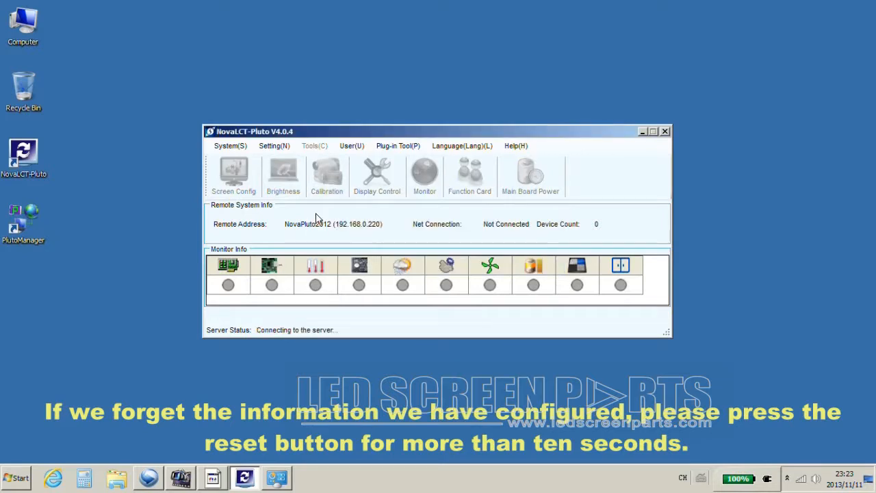
{"action": "left_click", "coordinate": [230, 146]}
{"action": "left_click", "coordinate": [247, 159]}
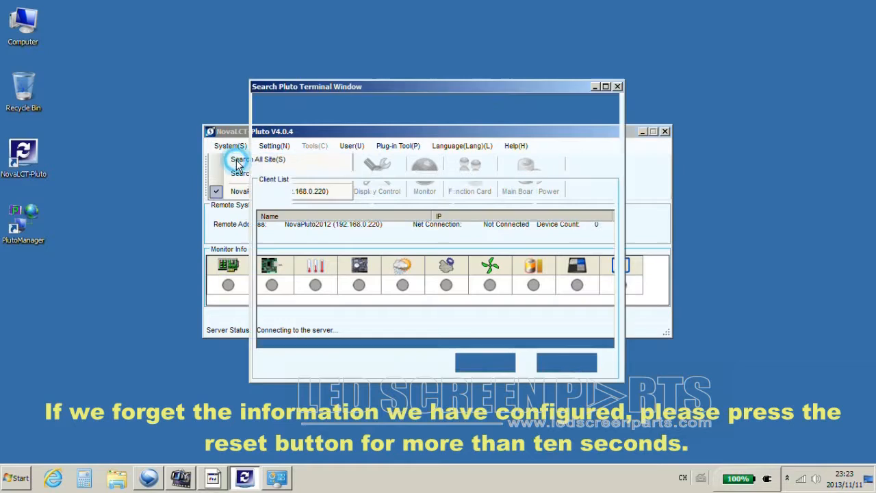
{"action": "left_click", "coordinate": [551, 161]}
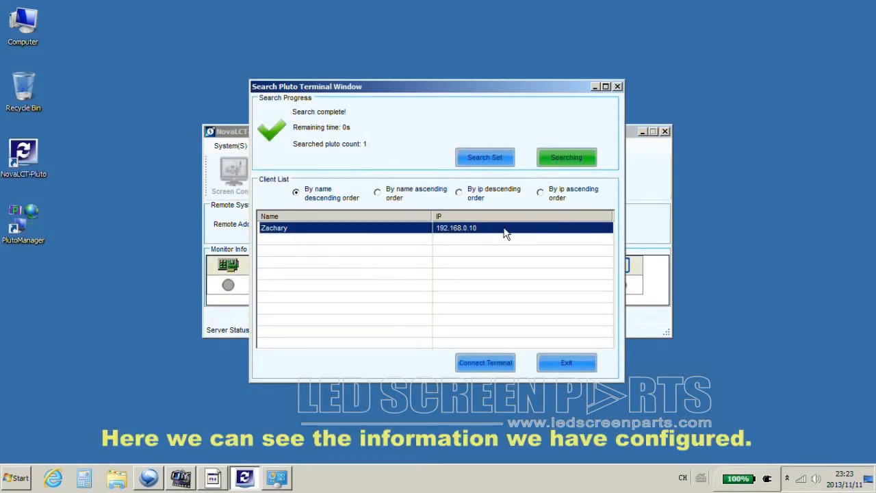
{"action": "left_click", "coordinate": [274, 234]}
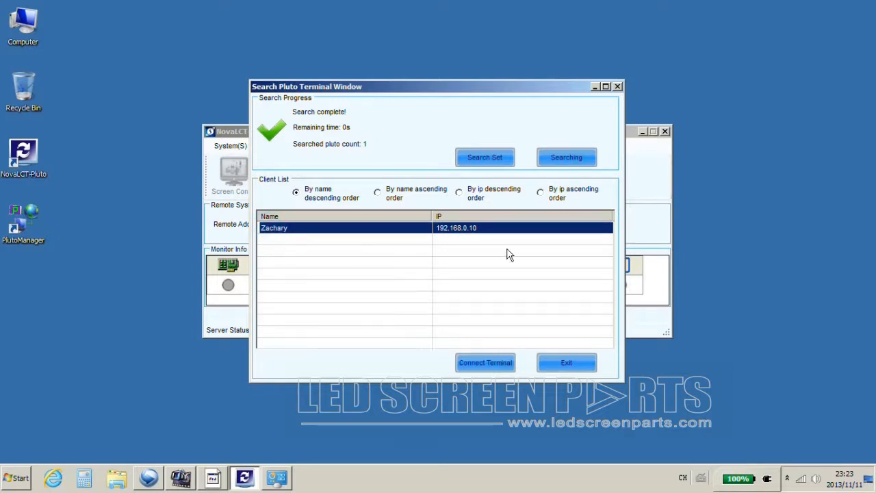
{"action": "left_click", "coordinate": [493, 361]}
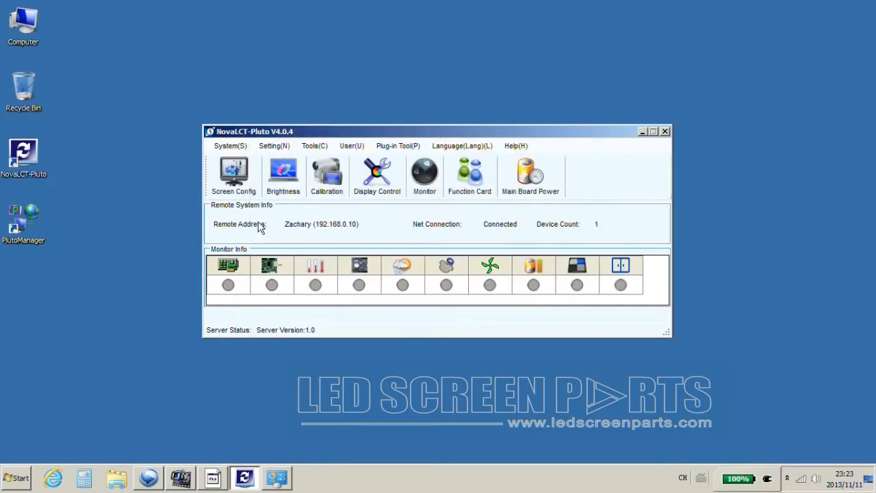
Review the client's resolution and language settings, keeping Chinese (zh-CN).
{"action": "left_click", "coordinate": [274, 145]}
{"action": "mouse_move", "coordinate": [276, 177]}
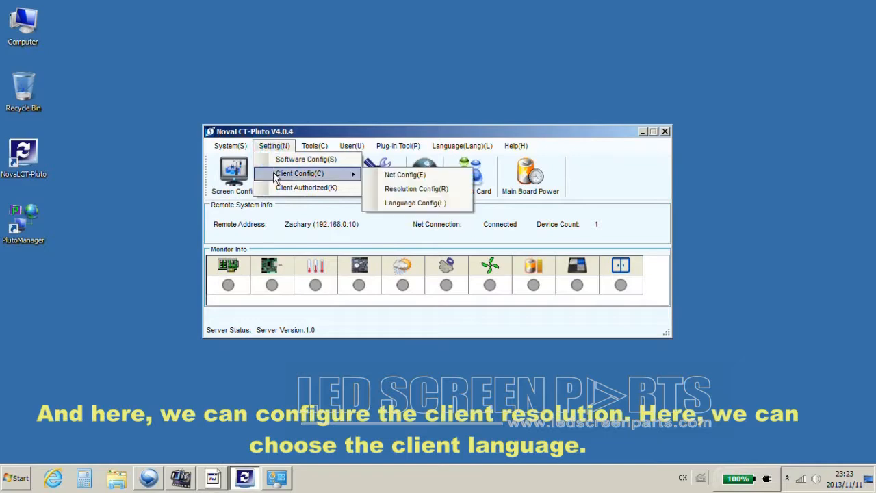
{"action": "left_click", "coordinate": [414, 188]}
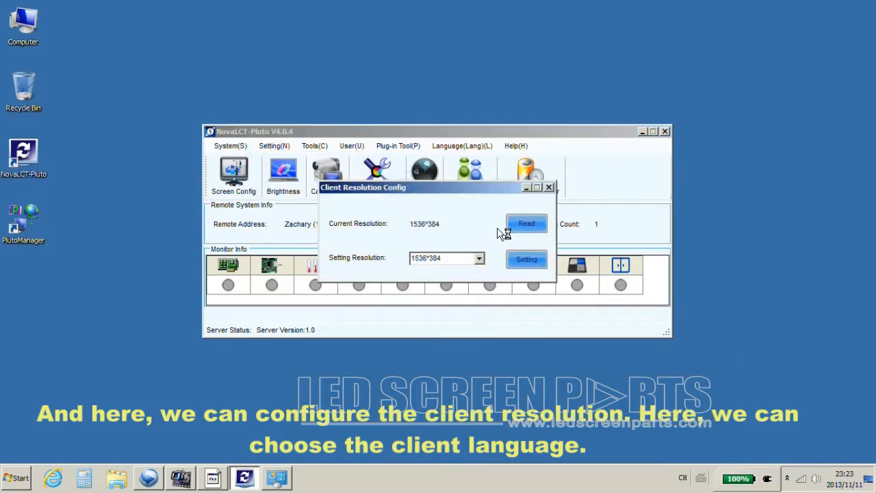
{"action": "left_click", "coordinate": [549, 188]}
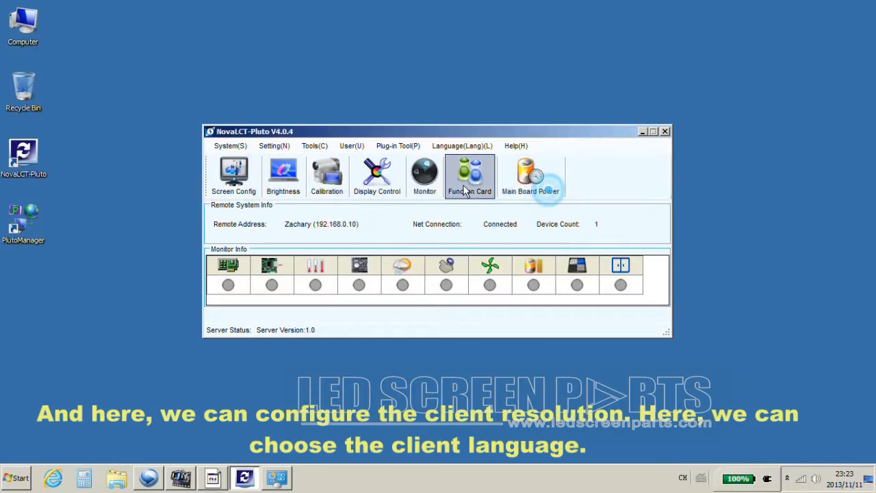
{"action": "left_click", "coordinate": [274, 146]}
{"action": "mouse_move", "coordinate": [300, 174]}
{"action": "left_click", "coordinate": [404, 203]}
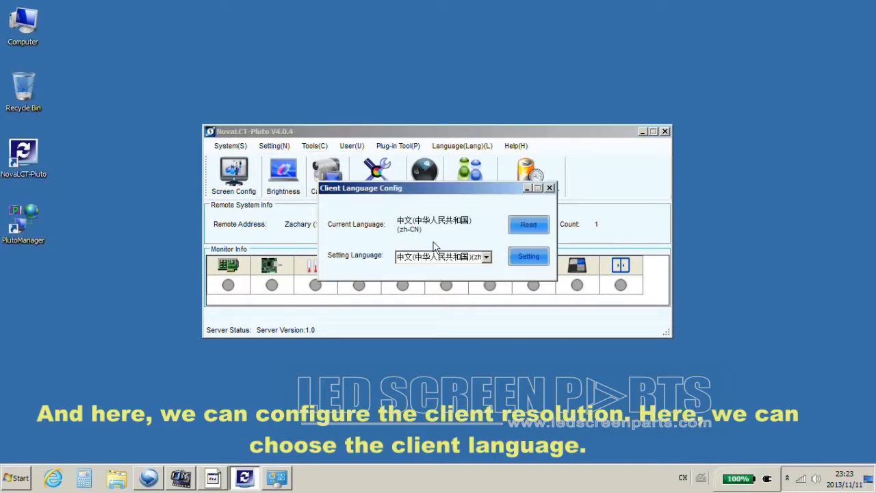
{"action": "left_click", "coordinate": [485, 258]}
{"action": "left_click", "coordinate": [481, 258]}
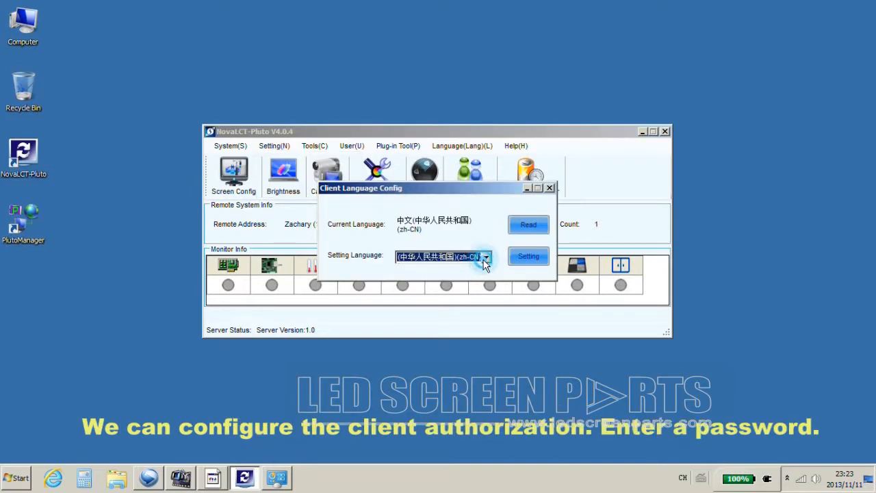
{"action": "left_click", "coordinate": [549, 187]}
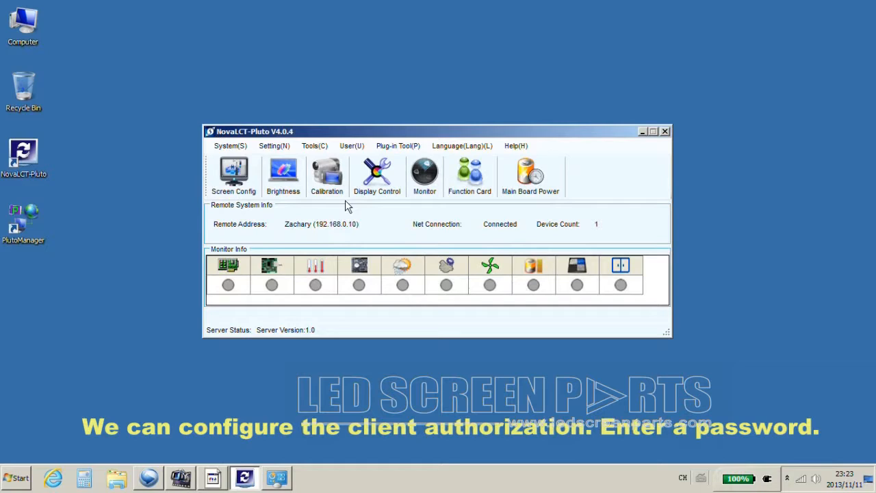
Set a playback authorization password and save it as key.ekf on the Desktop.
{"action": "left_click", "coordinate": [275, 146]}
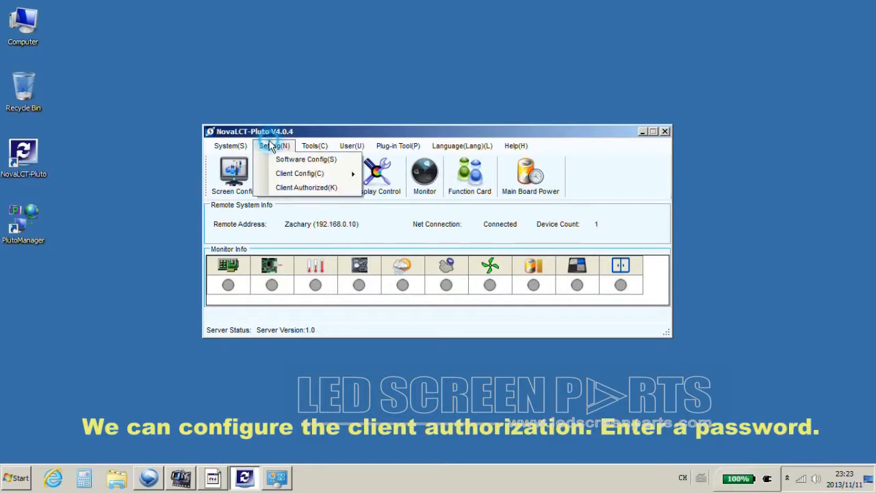
{"action": "left_click", "coordinate": [283, 189]}
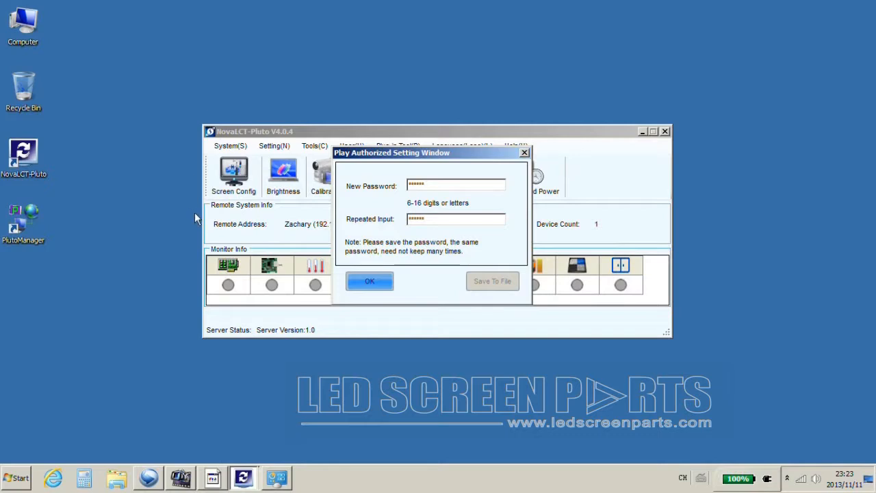
{"action": "left_click", "coordinate": [370, 282]}
{"action": "left_click", "coordinate": [435, 248]}
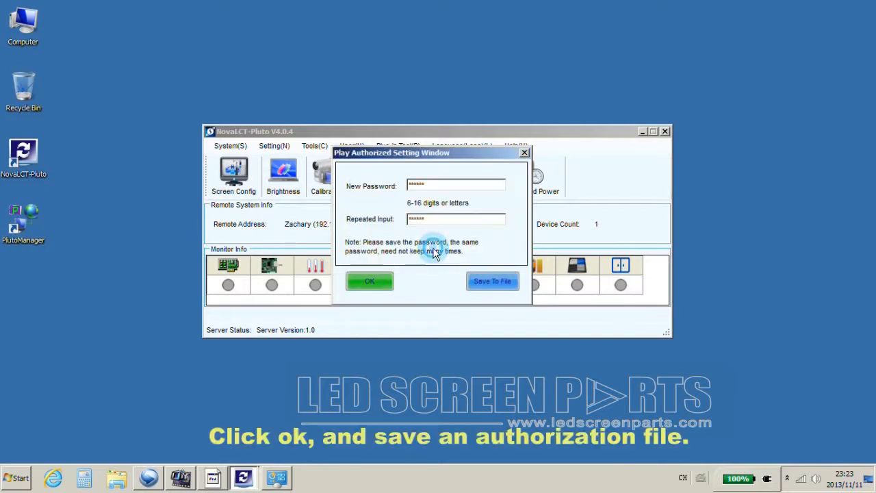
{"action": "left_click", "coordinate": [483, 281]}
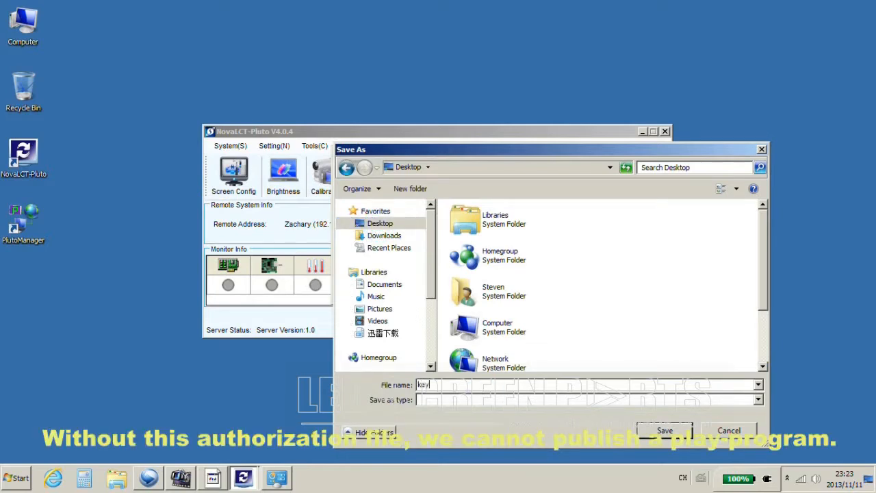
{"action": "left_click", "coordinate": [657, 429]}
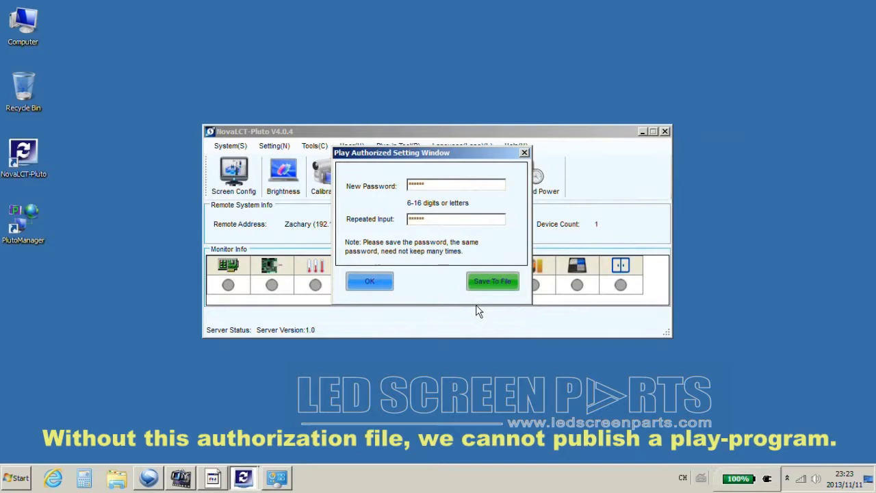
Add a daily 08:00–22:00 main board power timing entry and read the current power status.
{"action": "left_click", "coordinate": [524, 152]}
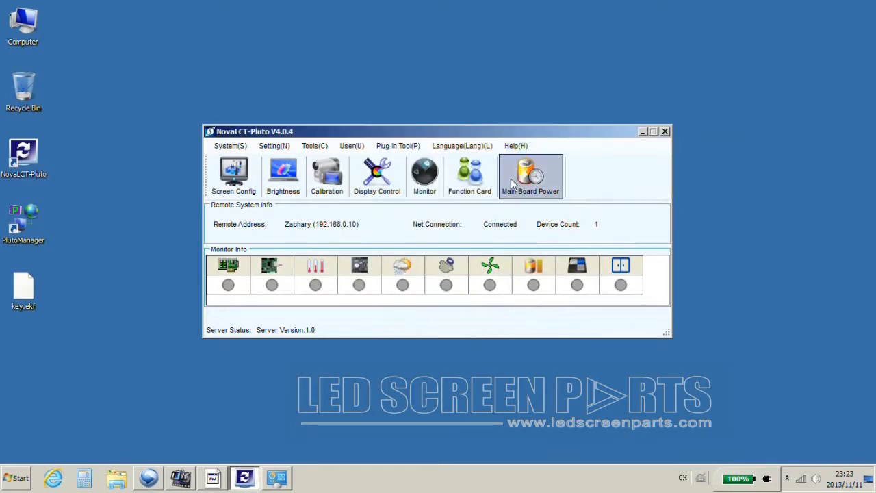
{"action": "left_click", "coordinate": [538, 186]}
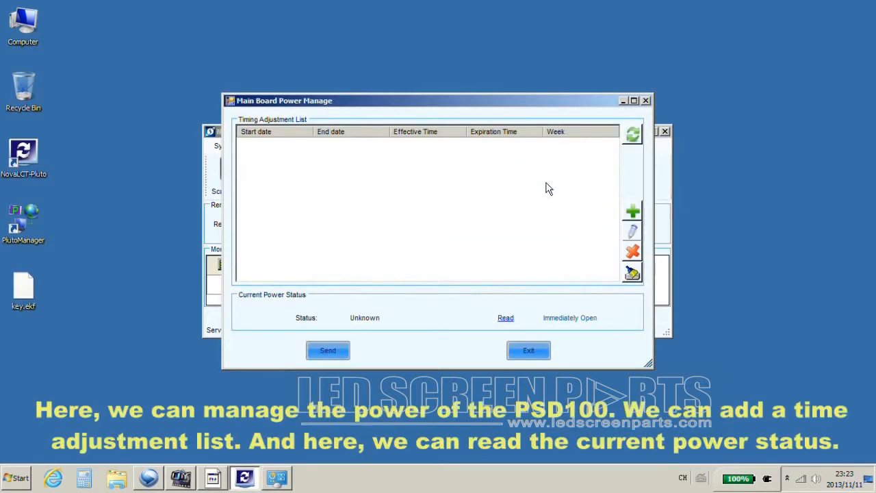
{"action": "left_click", "coordinate": [633, 214]}
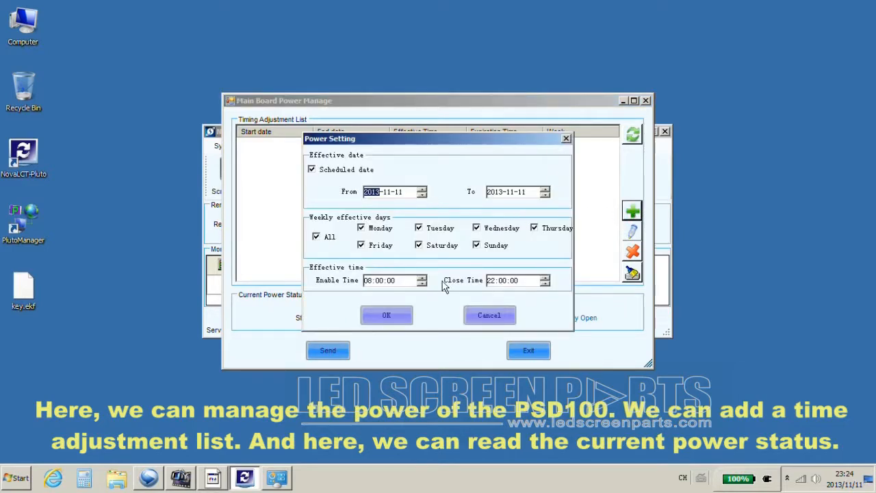
{"action": "left_click", "coordinate": [403, 314]}
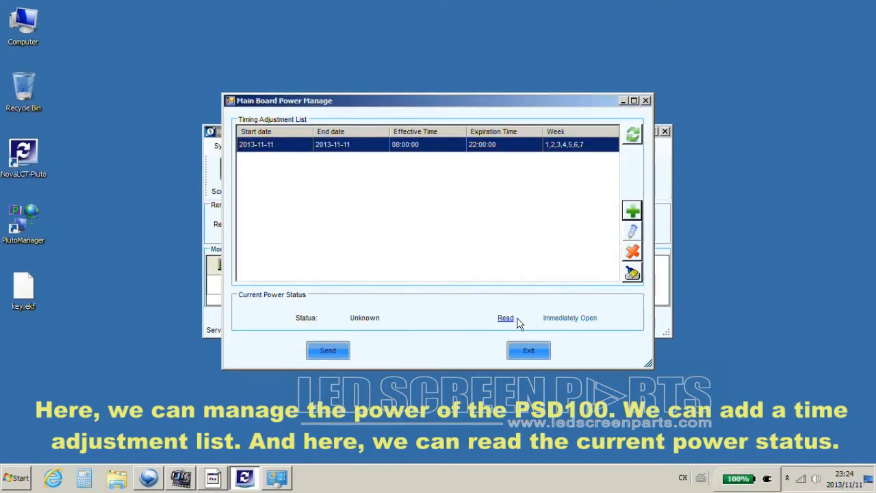
{"action": "left_click", "coordinate": [507, 319]}
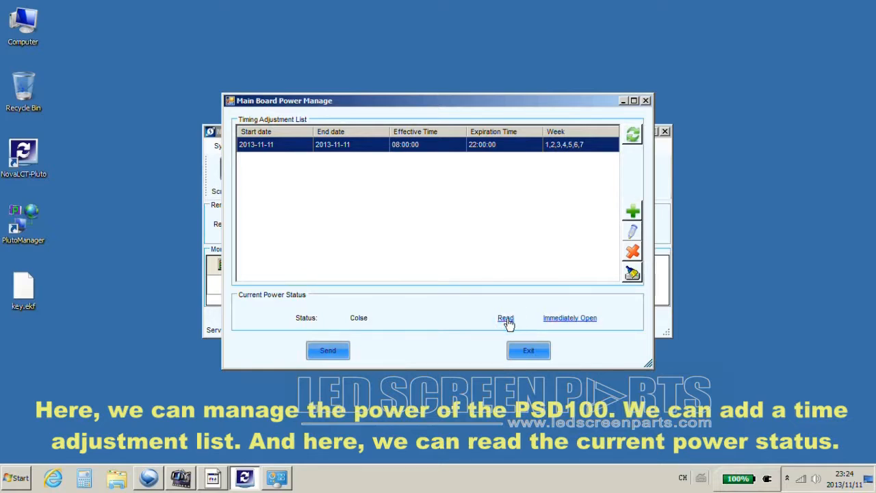
{"action": "left_click", "coordinate": [504, 319]}
{"action": "left_click", "coordinate": [645, 102]}
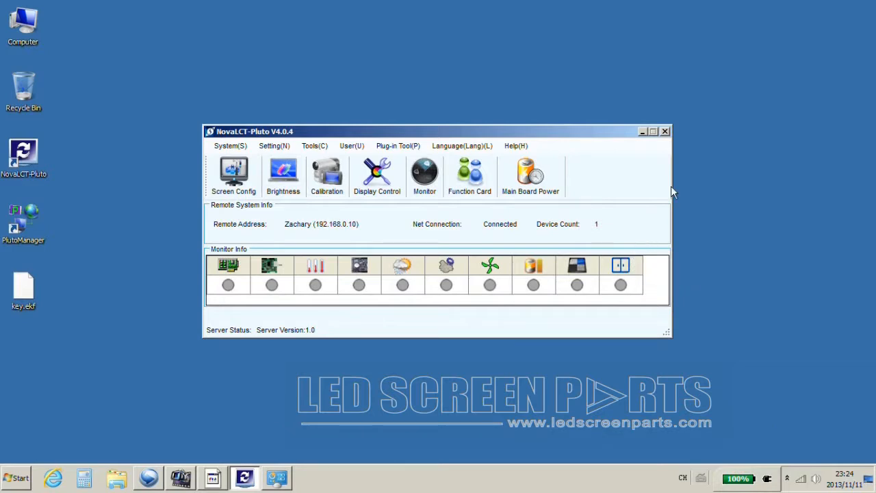
Minimize NovaLCT-Pluto and launch PlutoManager from the desktop.
{"action": "left_click", "coordinate": [643, 131]}
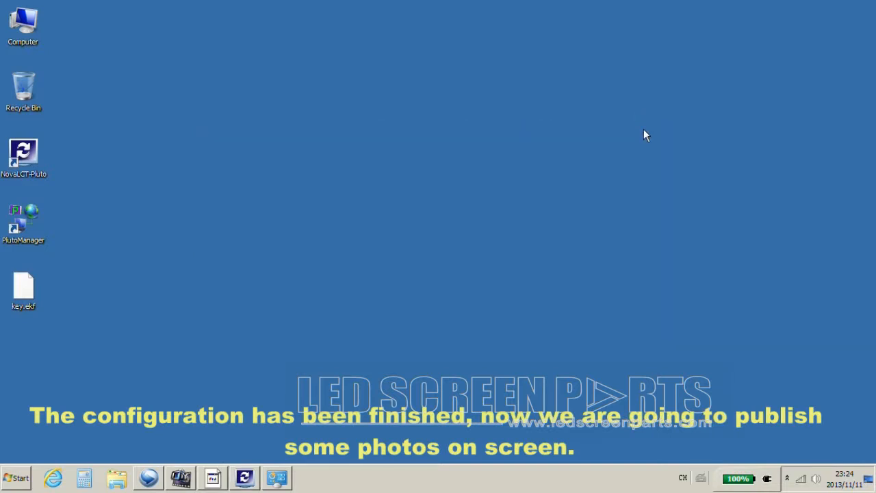
{"action": "left_click", "coordinate": [212, 197]}
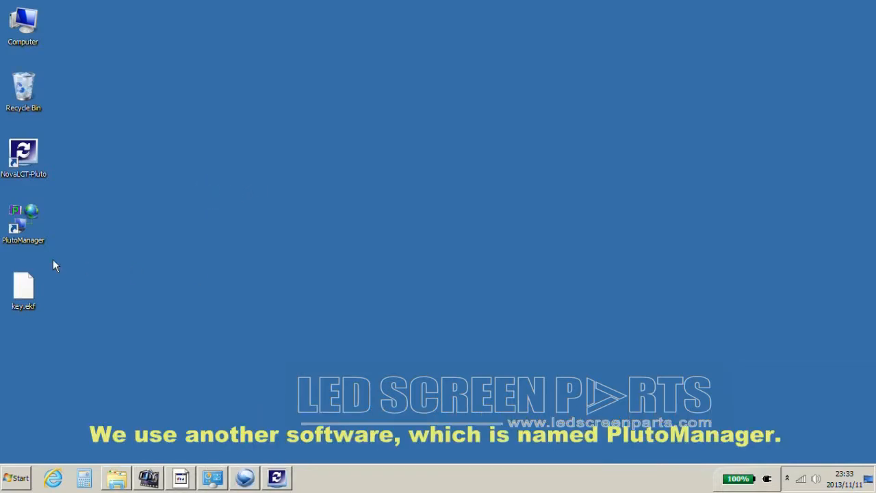
{"action": "double_click", "coordinate": [13, 229]}
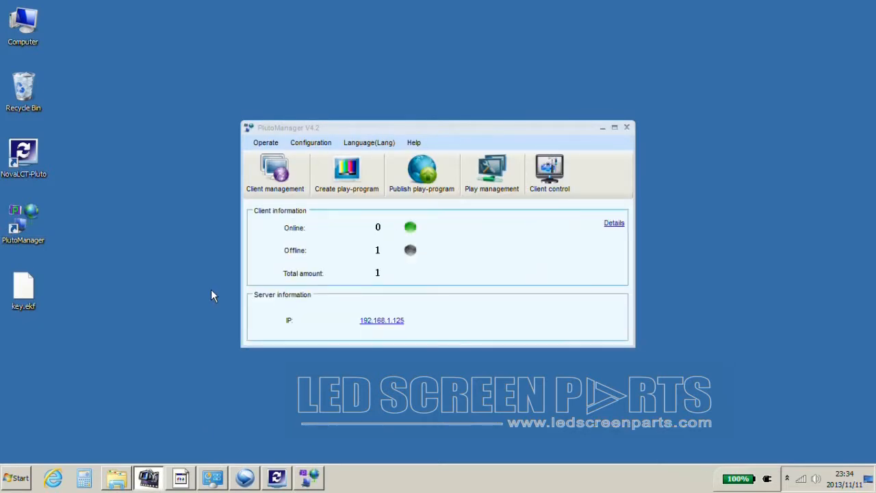
{"action": "left_click", "coordinate": [435, 125]}
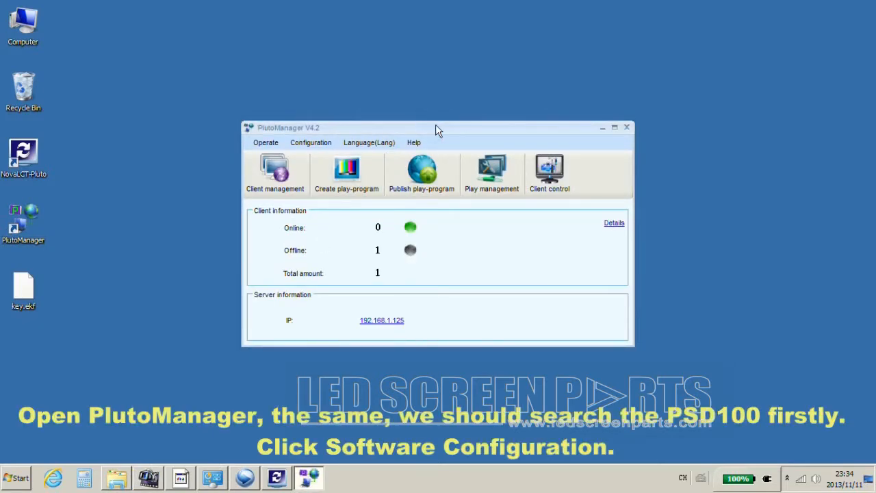
Change PlutoManager's connect IP from 192.168.1.125 to 192.168.0.1.
{"action": "left_click", "coordinate": [305, 149]}
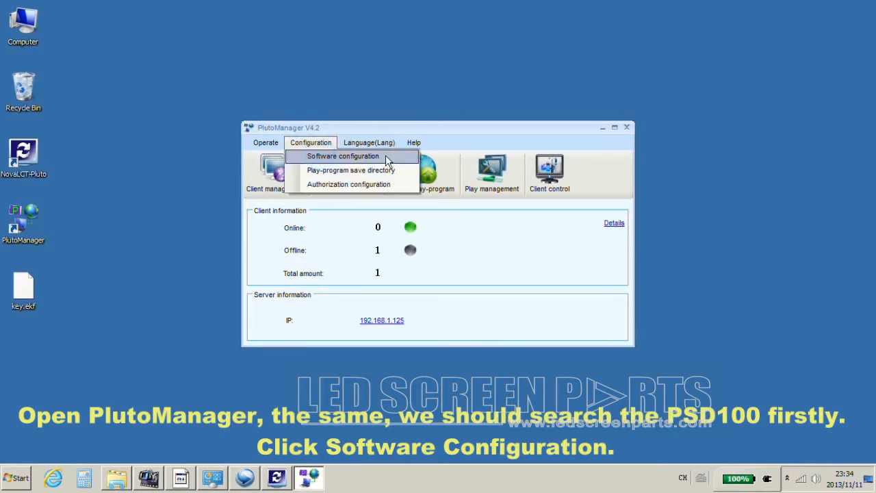
{"action": "left_click", "coordinate": [393, 157]}
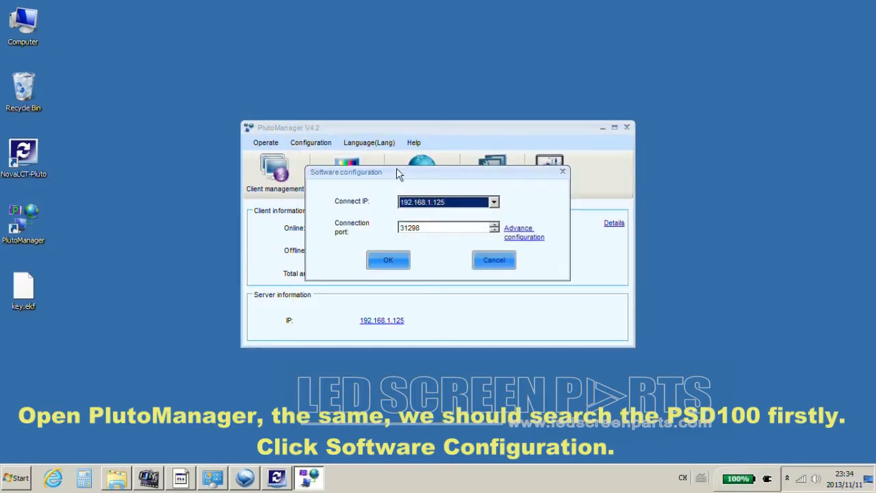
{"action": "left_click", "coordinate": [495, 203]}
{"action": "left_click", "coordinate": [491, 215]}
{"action": "left_click", "coordinate": [393, 263]}
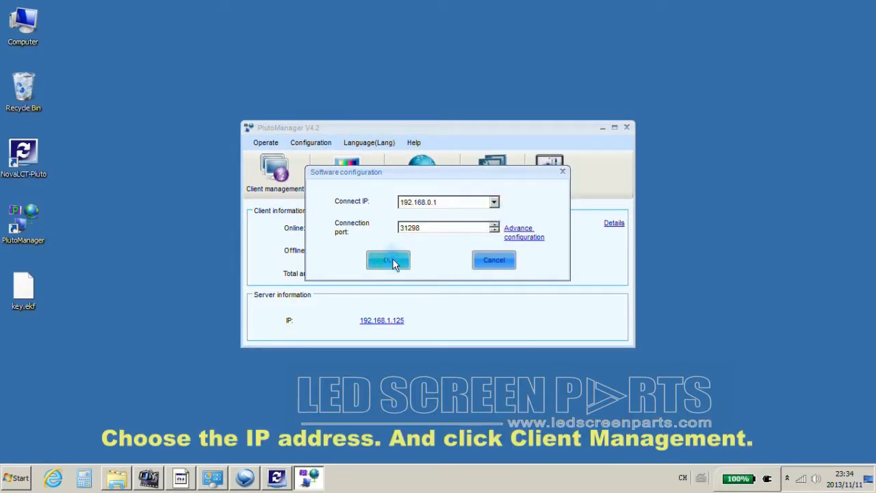
Search the LAN for clients, finding 192.168.0.10 (256 * 256) with a limited-status warning.
{"action": "left_click", "coordinate": [284, 184]}
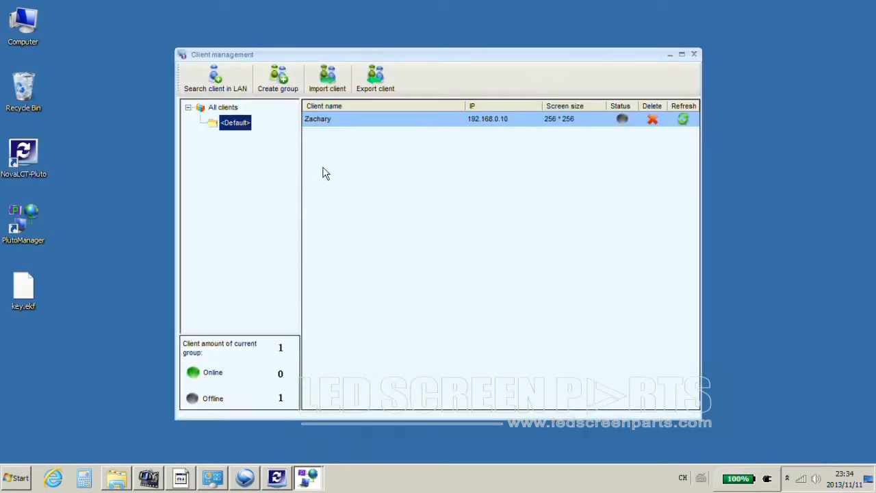
{"action": "left_click", "coordinate": [226, 85]}
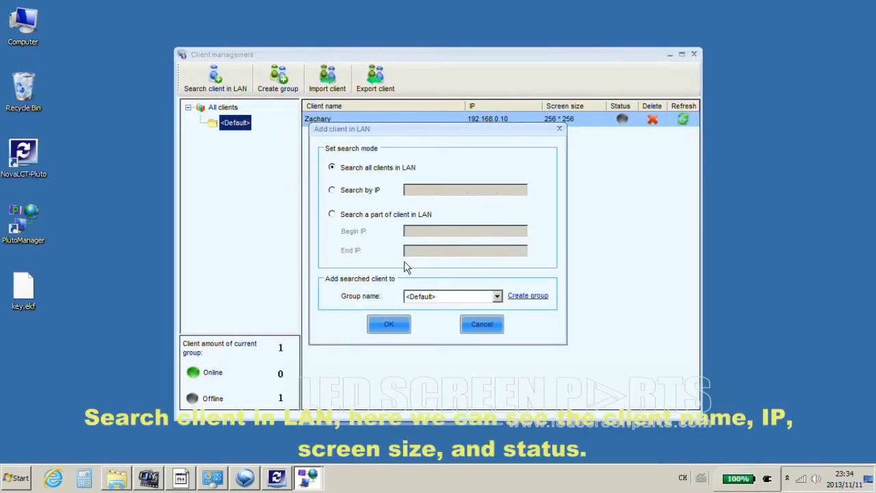
{"action": "left_click", "coordinate": [397, 319]}
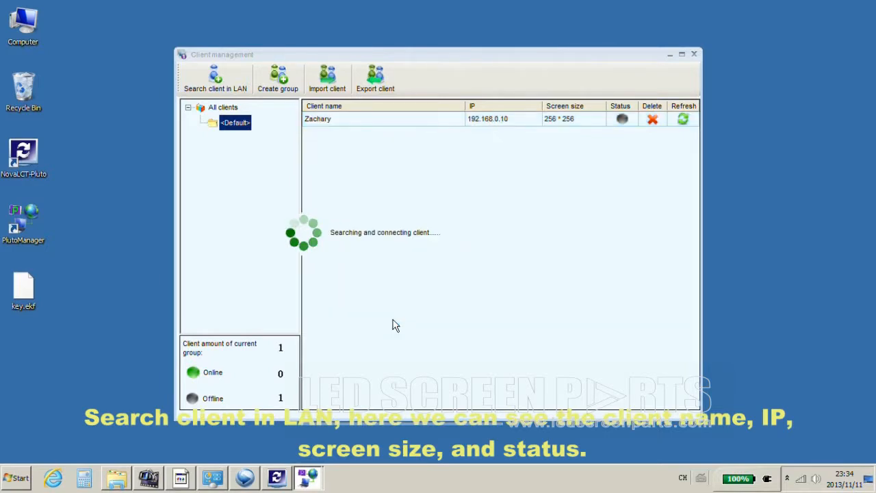
{"action": "left_click", "coordinate": [443, 248]}
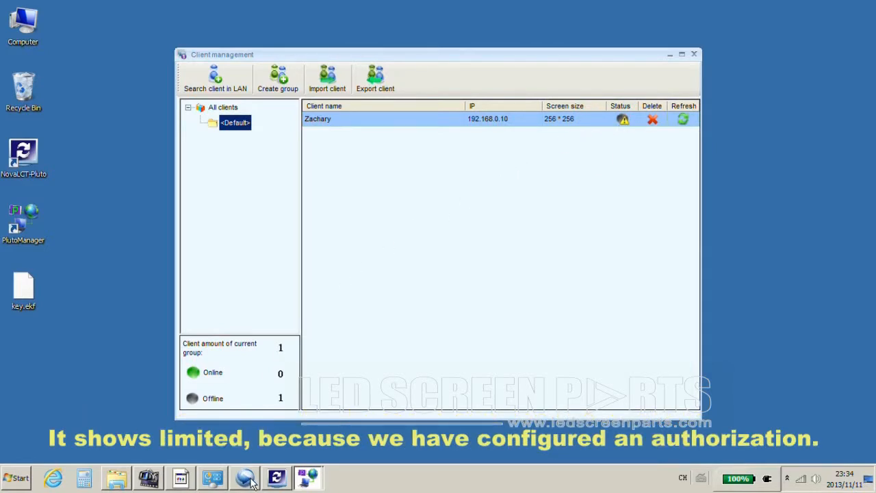
{"action": "mouse_move", "coordinate": [273, 483]}
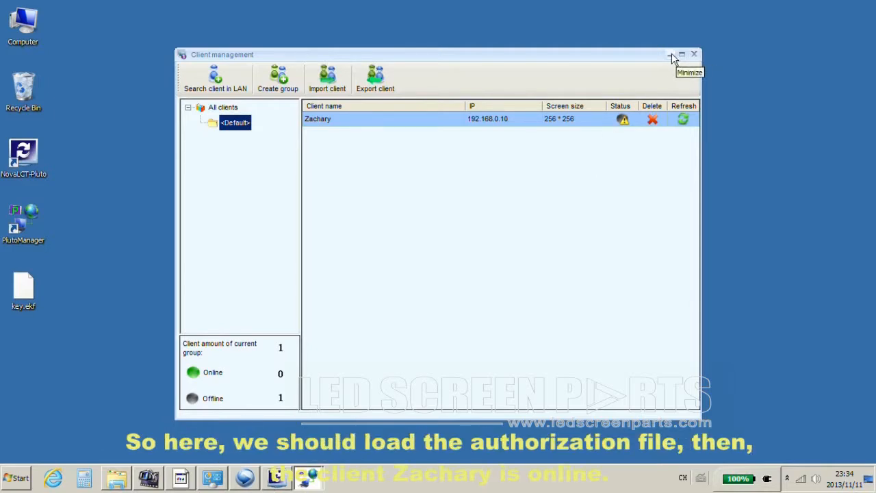
{"action": "left_click", "coordinate": [694, 55]}
Load key.ekf as the authorization file.
{"action": "left_click", "coordinate": [307, 146]}
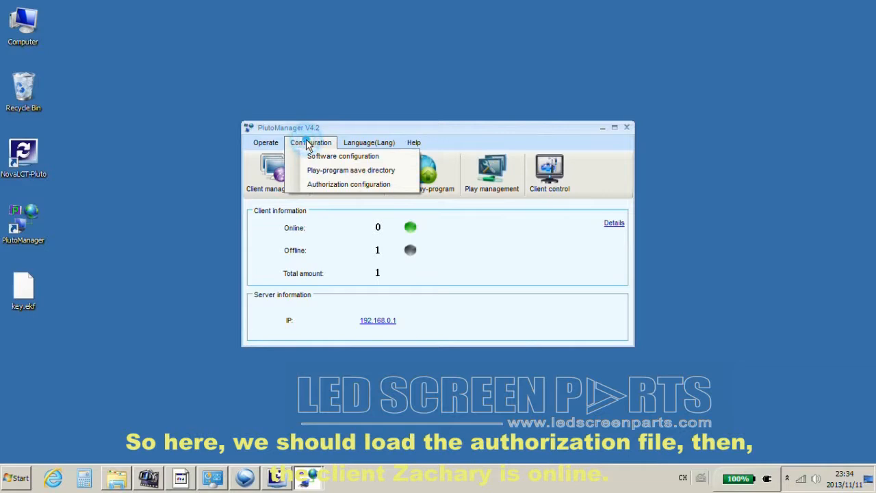
{"action": "left_click", "coordinate": [326, 188]}
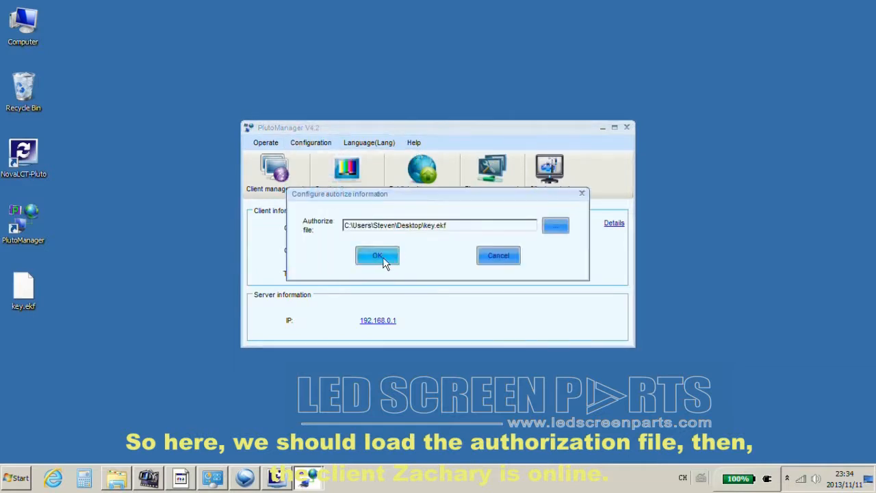
{"action": "left_click", "coordinate": [378, 256]}
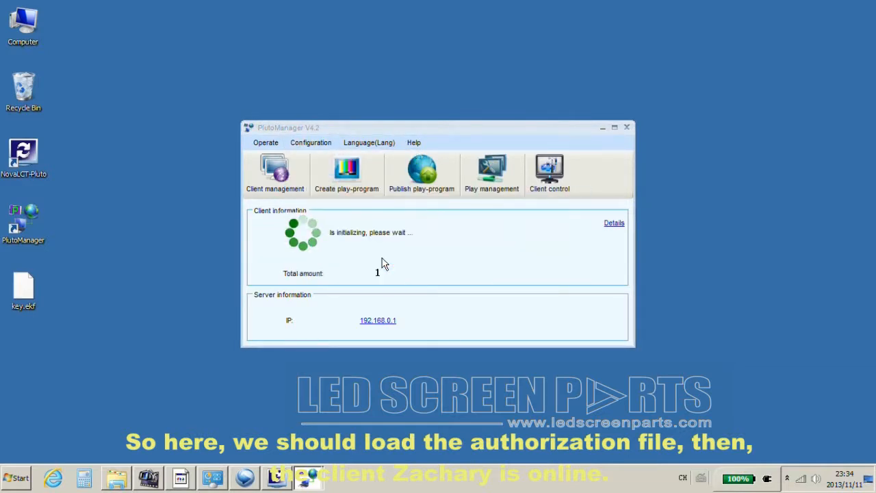
Re-search the LAN clients so Zachary shows online, then close client management.
{"action": "left_click", "coordinate": [275, 171]}
{"action": "left_click", "coordinate": [218, 79]}
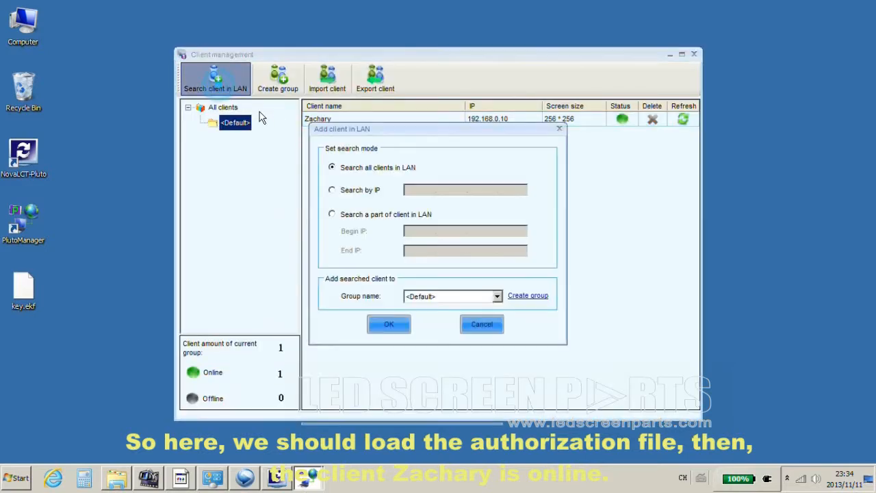
{"action": "left_click", "coordinate": [400, 322]}
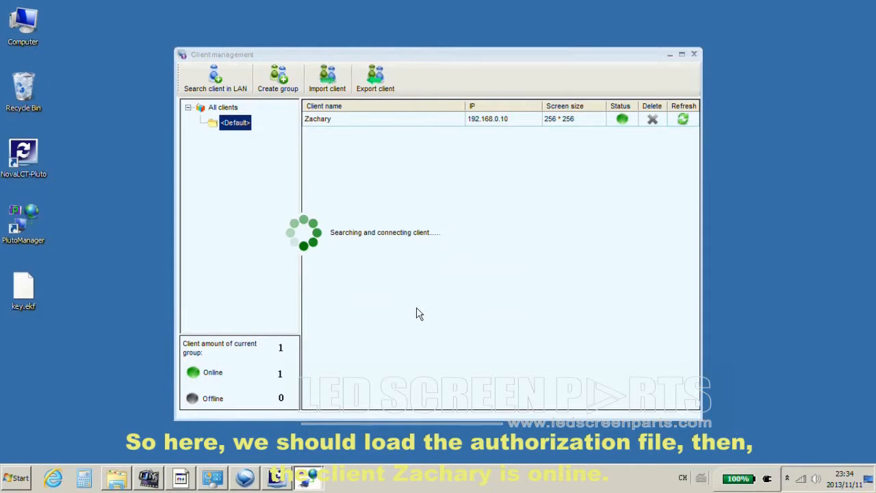
{"action": "left_click", "coordinate": [437, 259]}
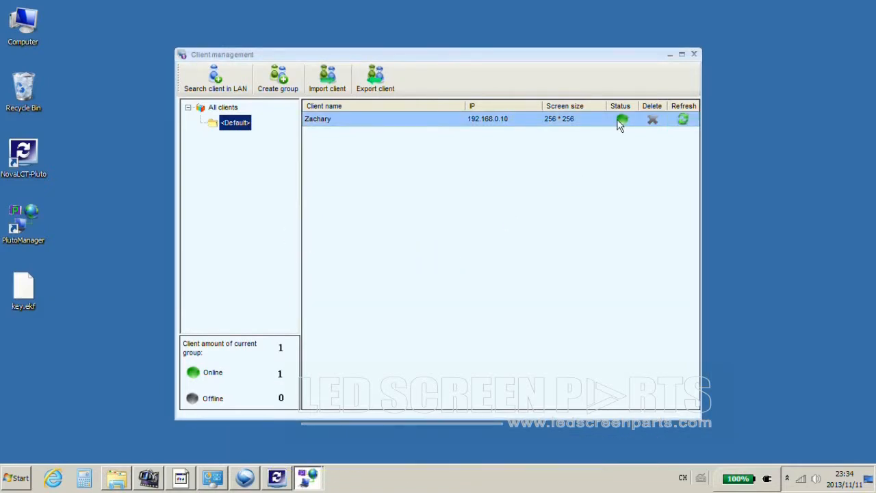
{"action": "left_click", "coordinate": [693, 55]}
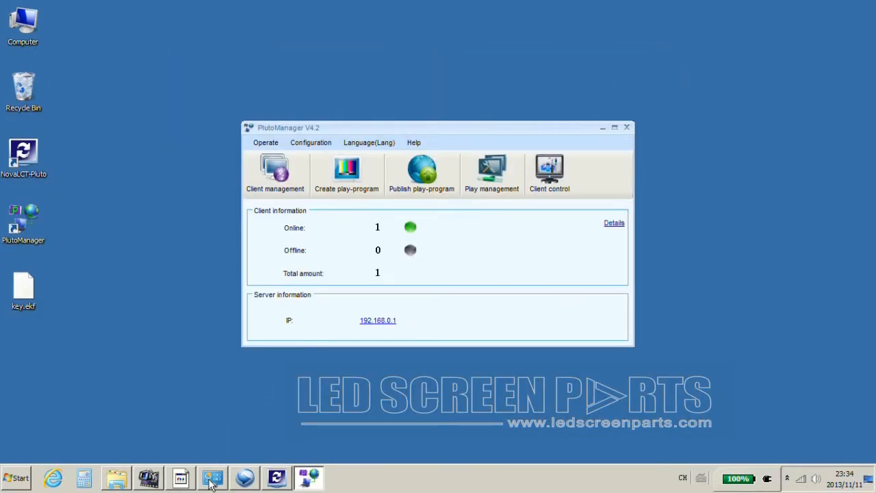
In NovaLCT-Pluto, log in to Client Authorized and cancel the play authorization.
{"action": "left_click", "coordinate": [276, 478]}
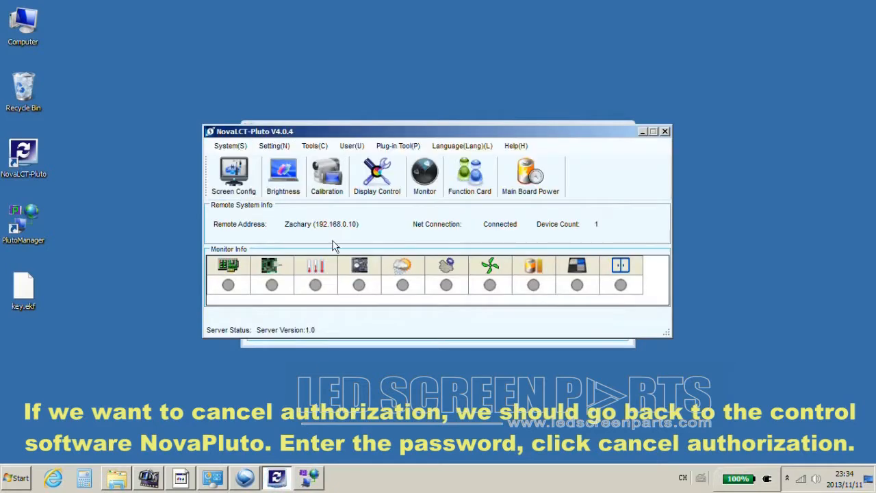
{"action": "left_click", "coordinate": [276, 146]}
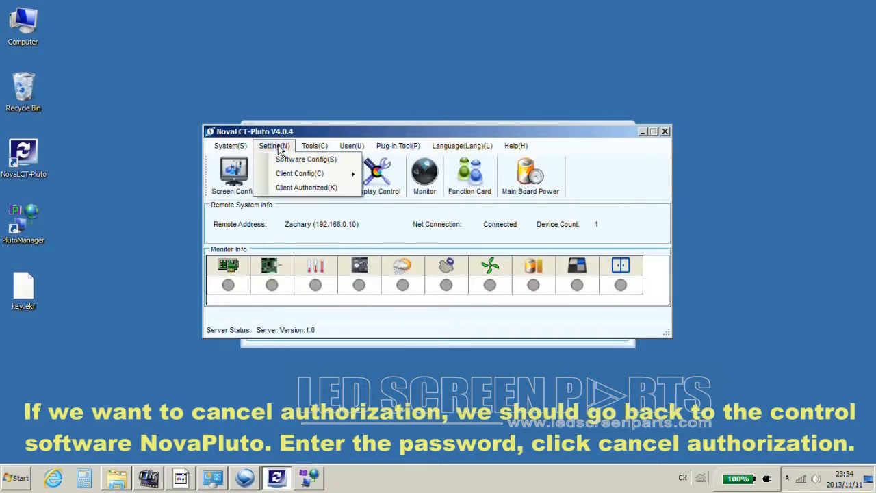
{"action": "left_click", "coordinate": [326, 188]}
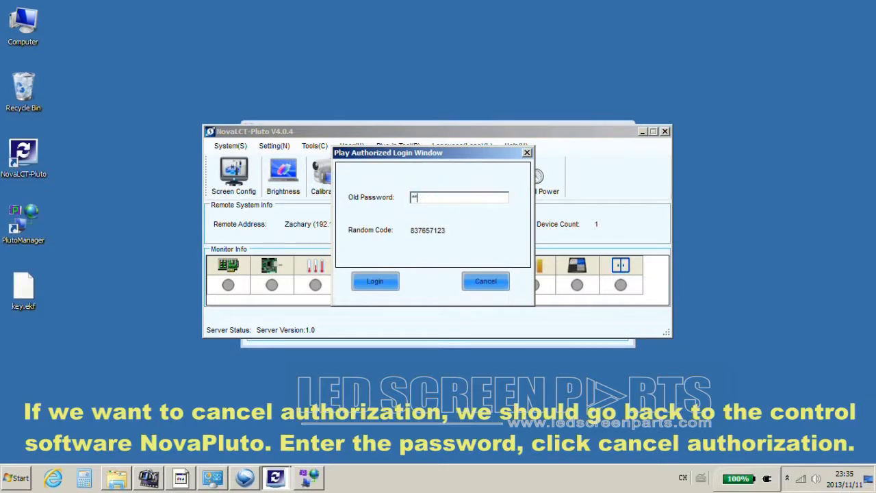
{"action": "left_click", "coordinate": [375, 286]}
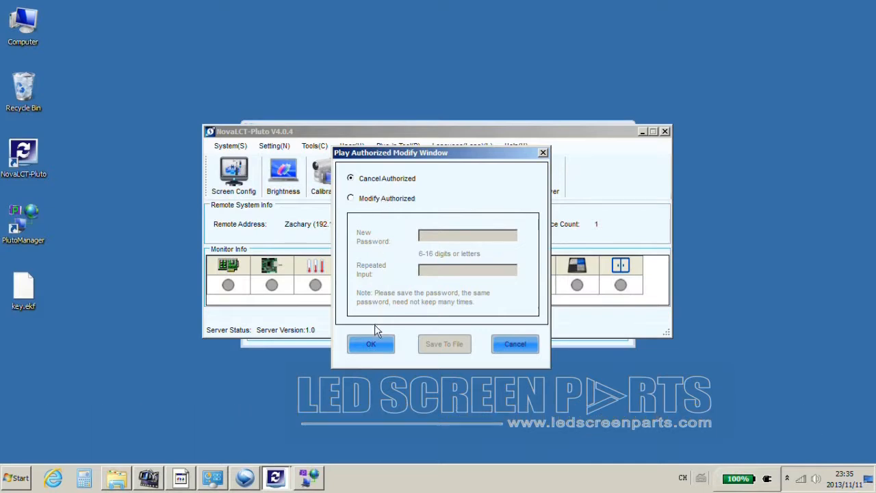
{"action": "left_click", "coordinate": [372, 344]}
{"action": "left_click", "coordinate": [431, 276]}
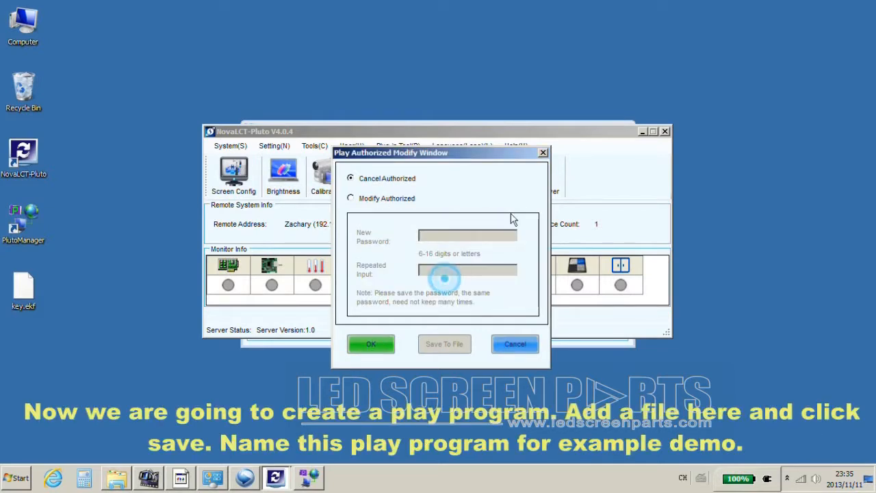
{"action": "left_click", "coordinate": [542, 153]}
Create a new play program and add the Tulips image as a file.
{"action": "left_click", "coordinate": [309, 477]}
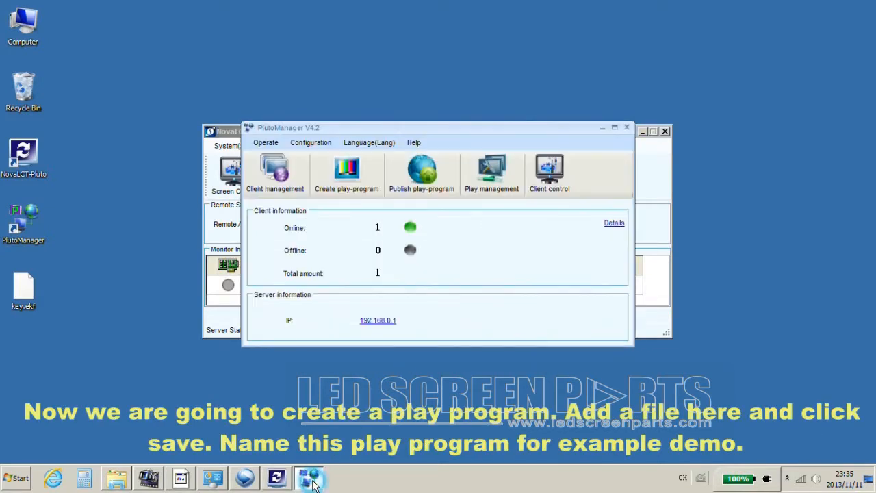
{"action": "left_click", "coordinate": [349, 187]}
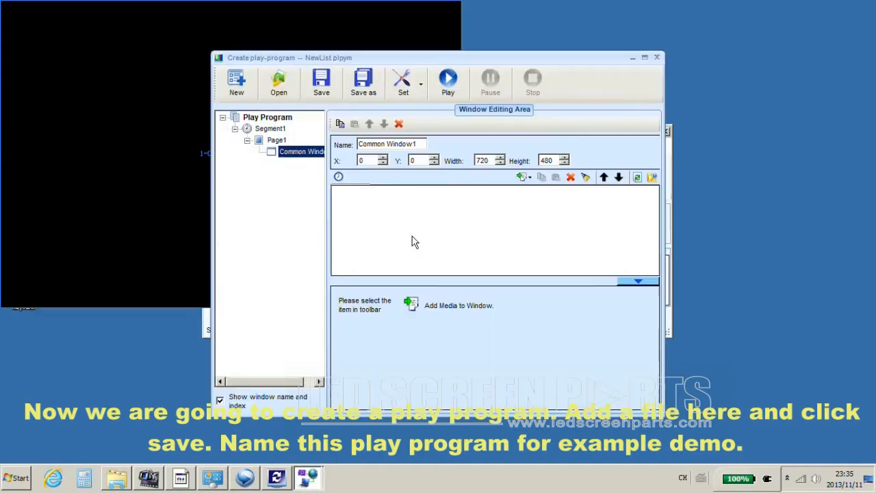
{"action": "right_click", "coordinate": [425, 224]}
{"action": "left_click", "coordinate": [452, 232]}
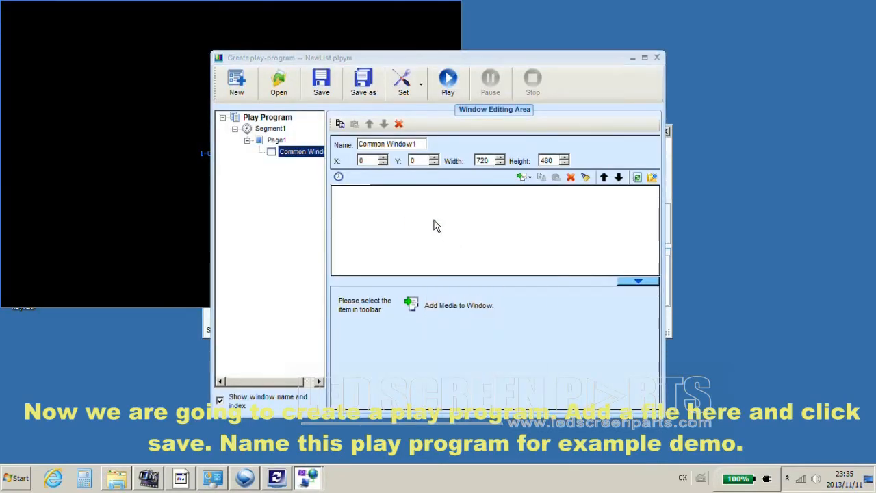
{"action": "double_click", "coordinate": [368, 240]}
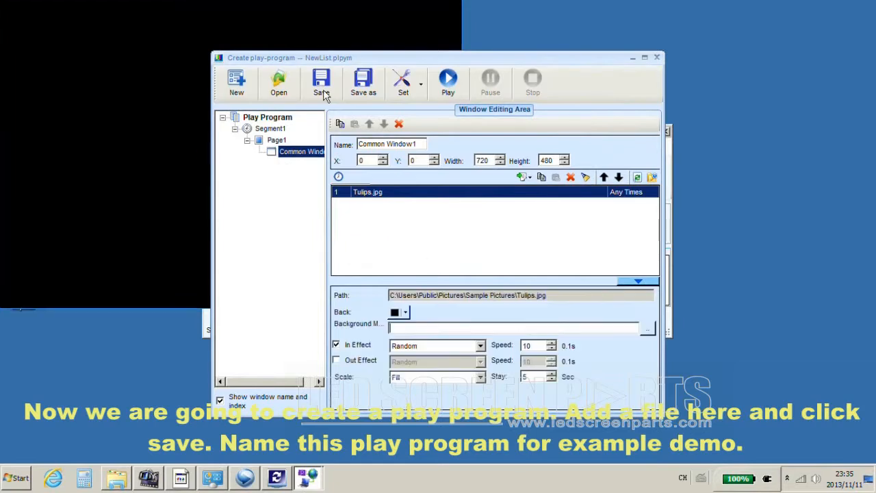
Save the play program under the name demo.
{"action": "left_click", "coordinate": [322, 85]}
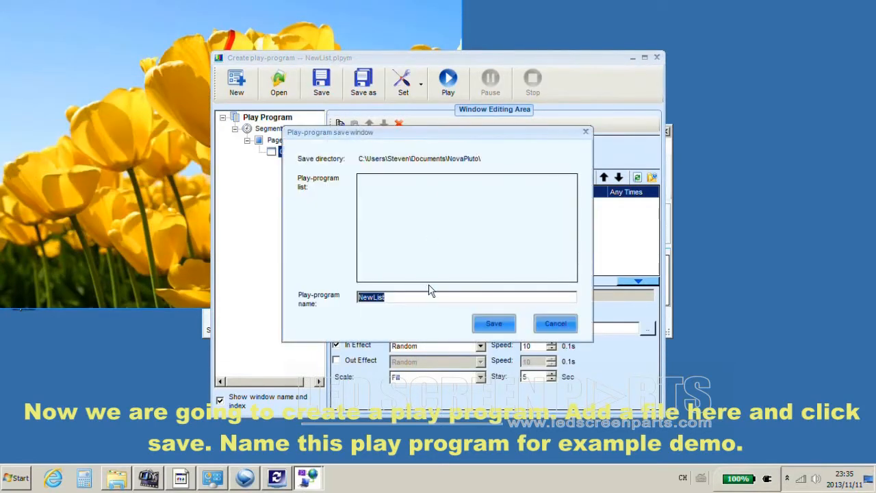
{"action": "type", "text": "demo"}
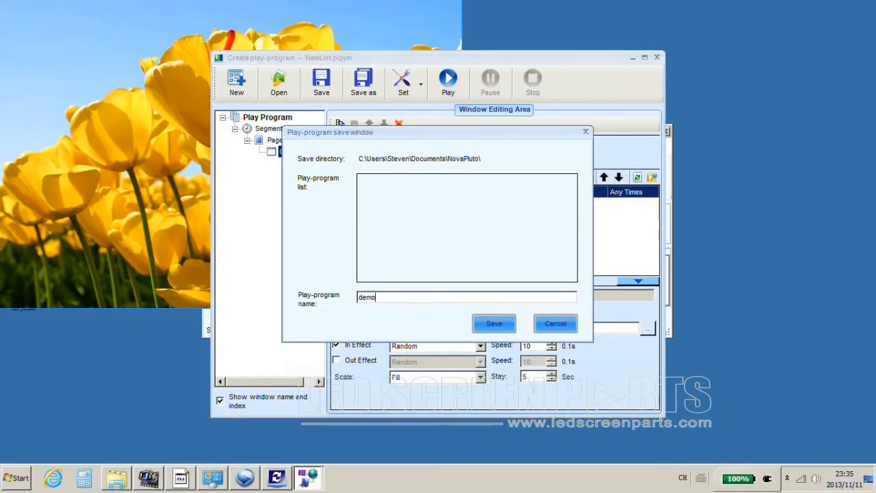
{"action": "left_click", "coordinate": [494, 323]}
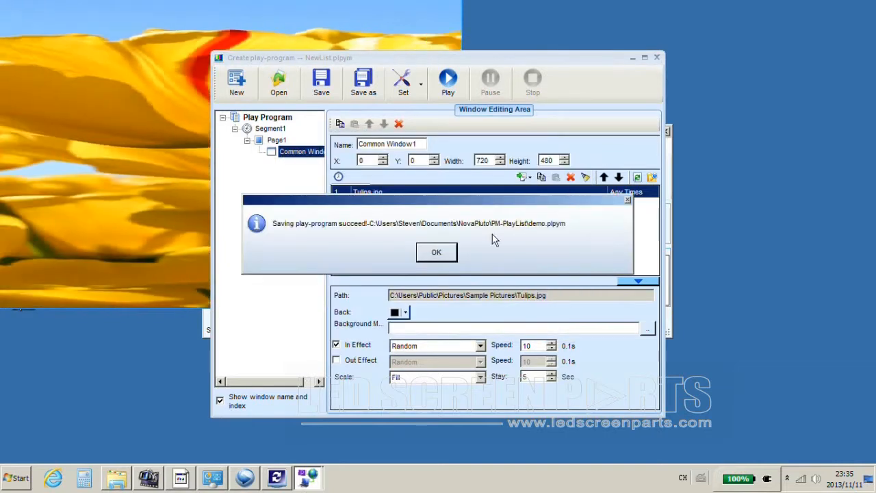
{"action": "left_click", "coordinate": [436, 252]}
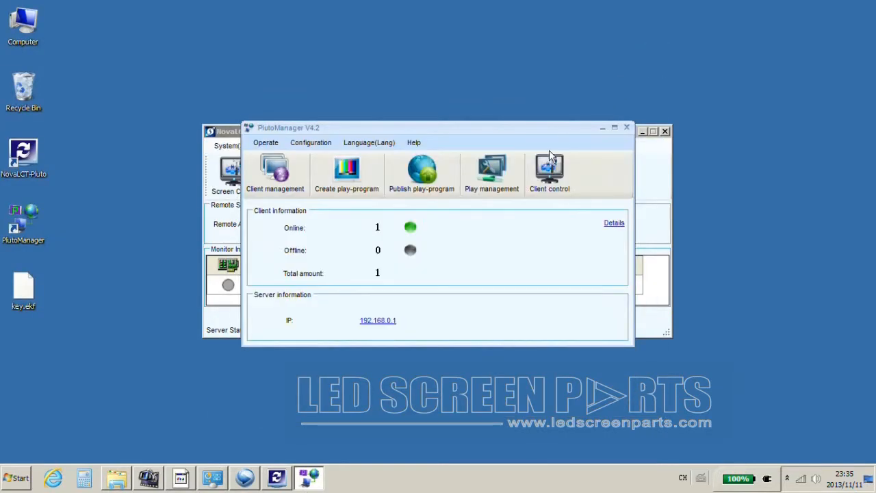
Start sending the demo program, converting at Normal quality and accepting the screen size.
{"action": "left_click", "coordinate": [425, 178]}
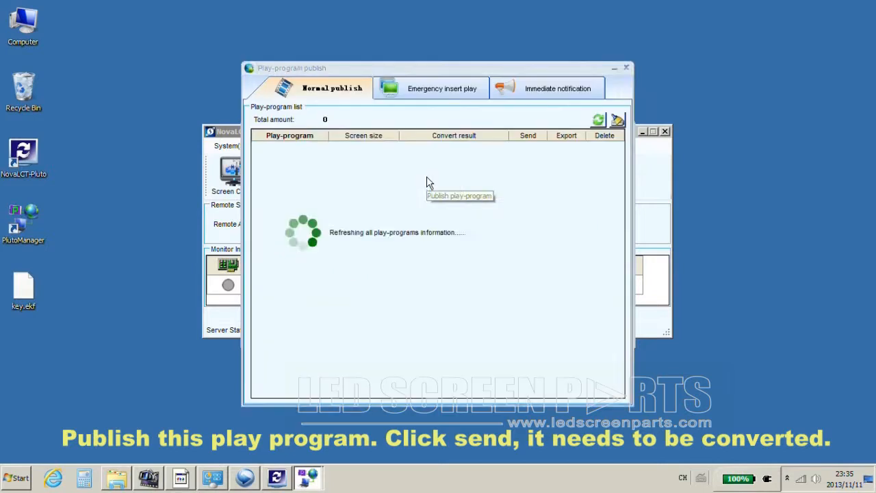
{"action": "left_click", "coordinate": [530, 147]}
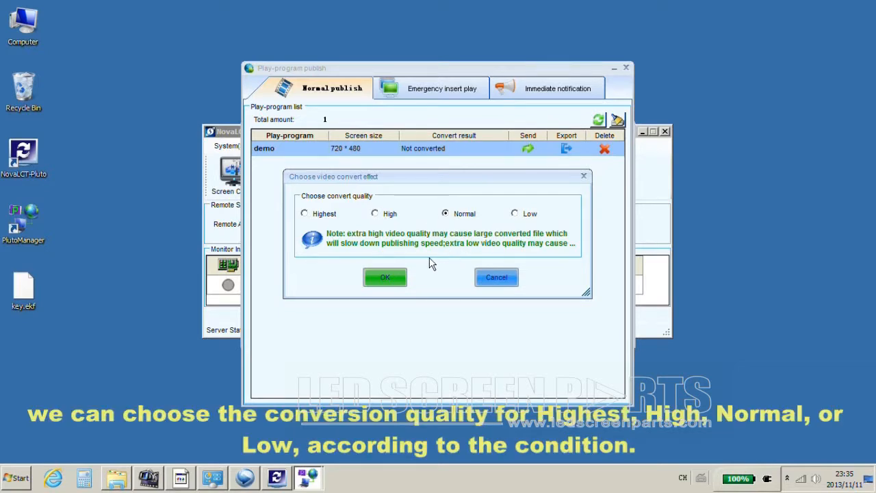
{"action": "left_click", "coordinate": [387, 278]}
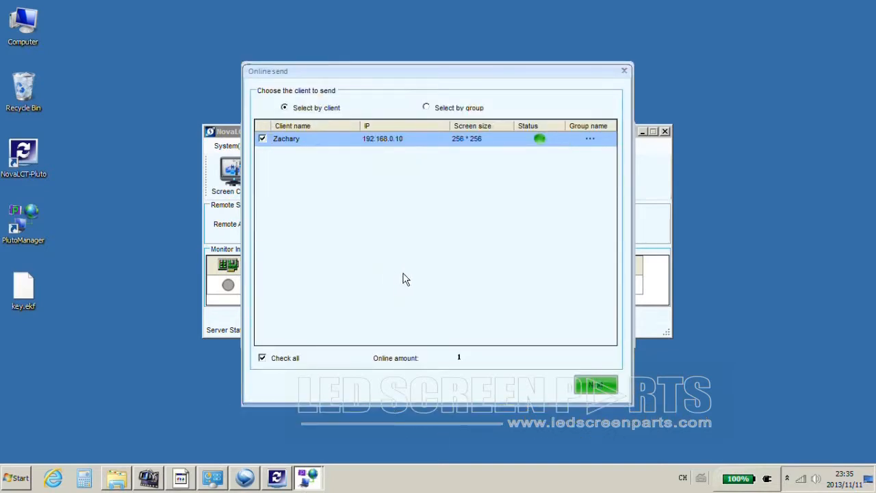
{"action": "left_click", "coordinate": [595, 385]}
{"action": "left_click", "coordinate": [415, 252]}
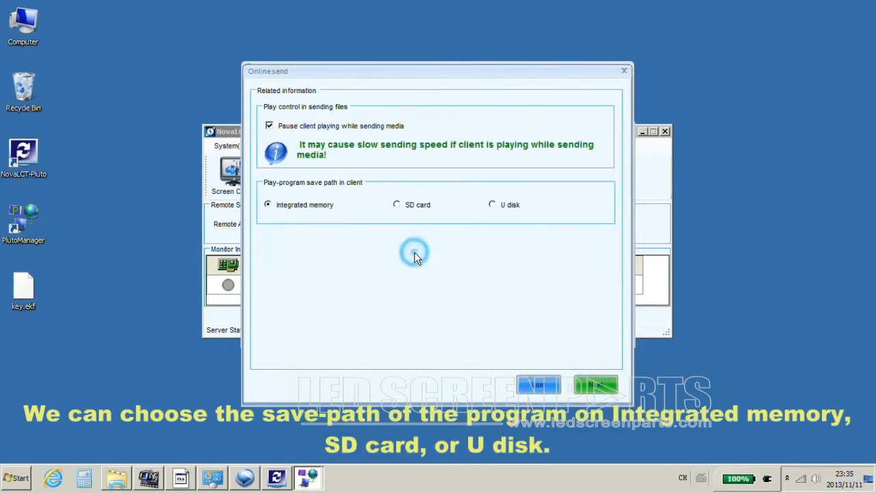
Save to integrated memory and send demo.plym to 192.168.0.10 until it succeeds.
{"action": "left_click", "coordinate": [304, 207]}
{"action": "left_click", "coordinate": [497, 207]}
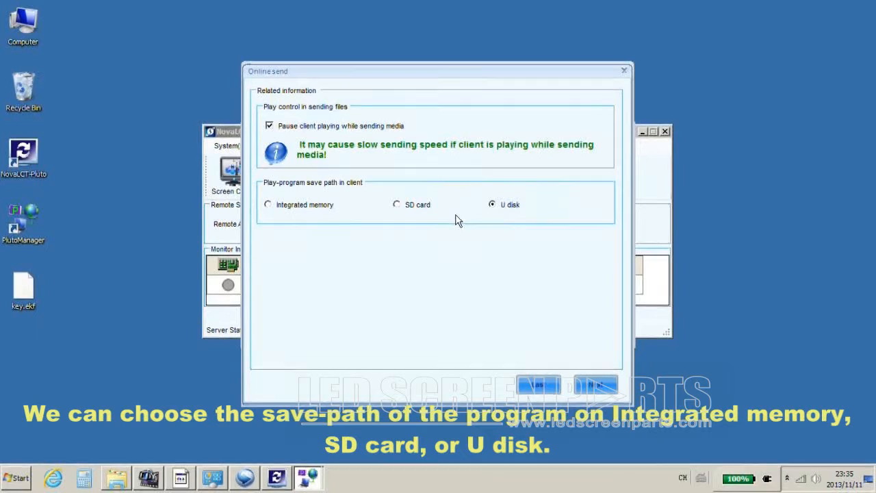
{"action": "left_click", "coordinate": [294, 209]}
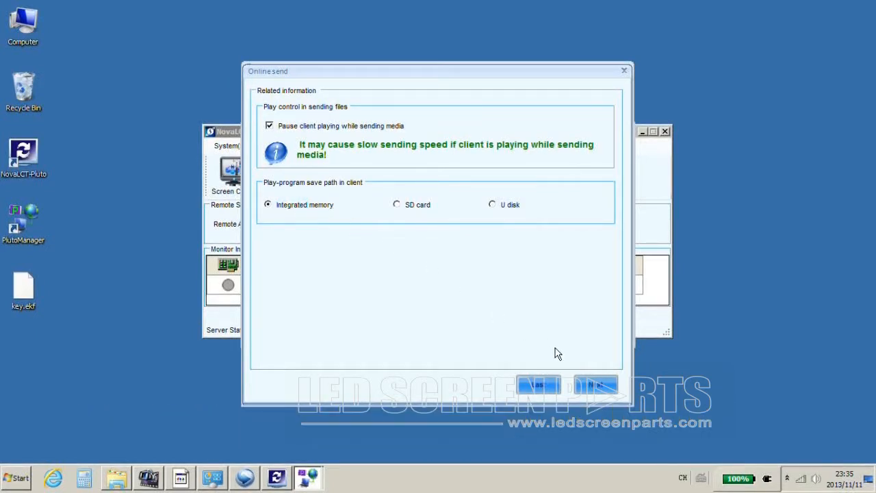
{"action": "left_click", "coordinate": [595, 384]}
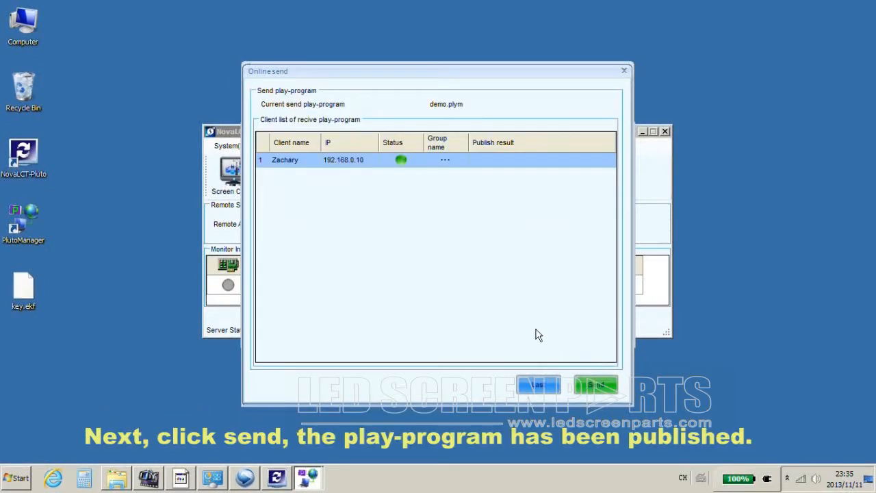
{"action": "left_click", "coordinate": [597, 386]}
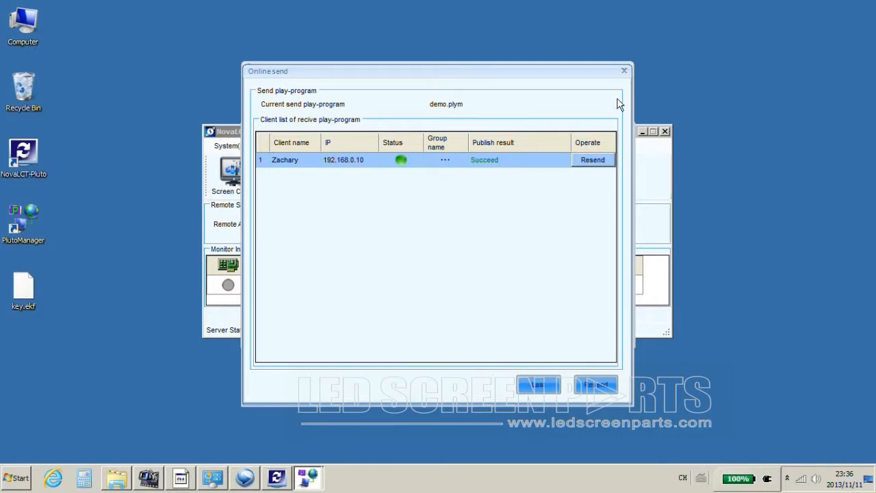
{"action": "left_click", "coordinate": [625, 71]}
In Play management, send play and stop commands to the client.
{"action": "left_click", "coordinate": [623, 67]}
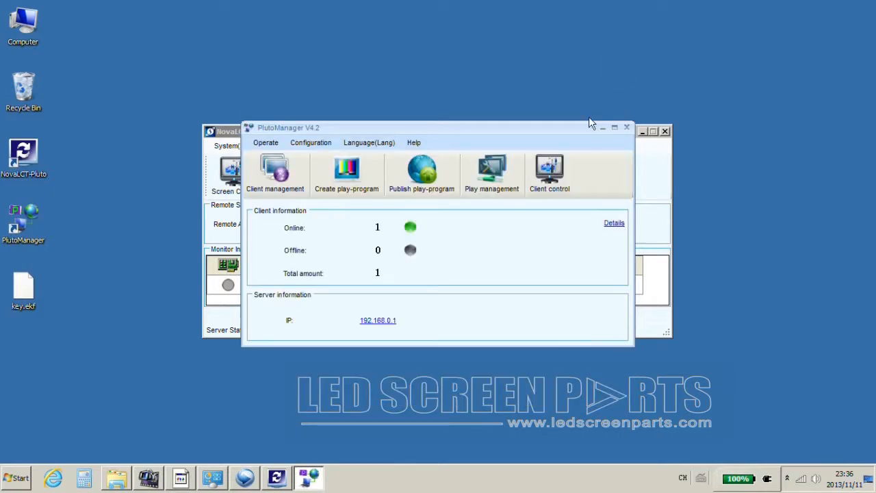
{"action": "left_click", "coordinate": [483, 176]}
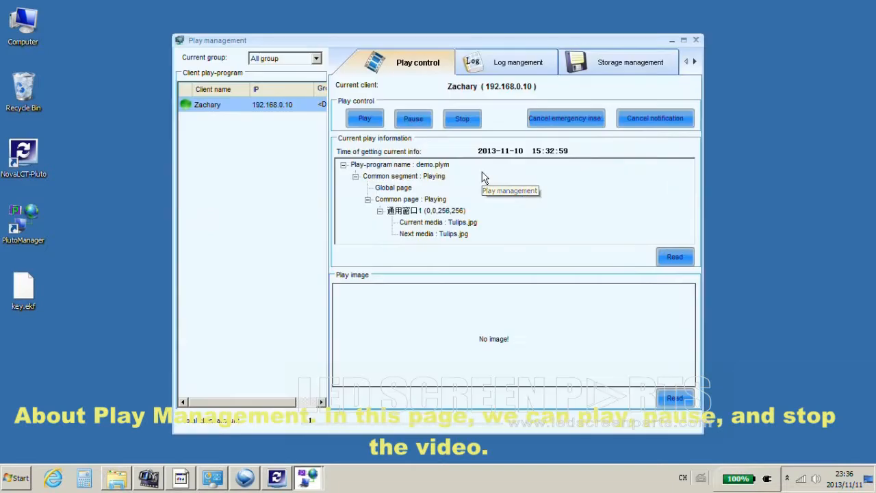
{"action": "left_click", "coordinate": [365, 124]}
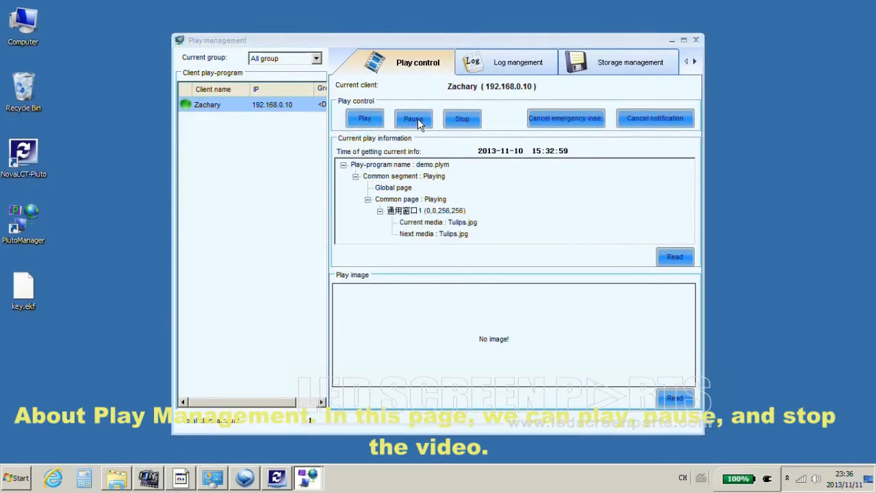
{"action": "left_click", "coordinate": [437, 254]}
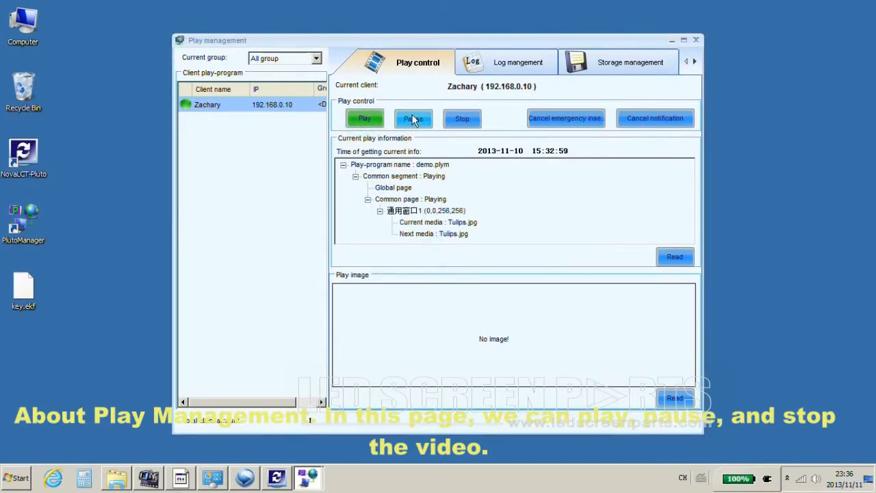
{"action": "left_click", "coordinate": [463, 119]}
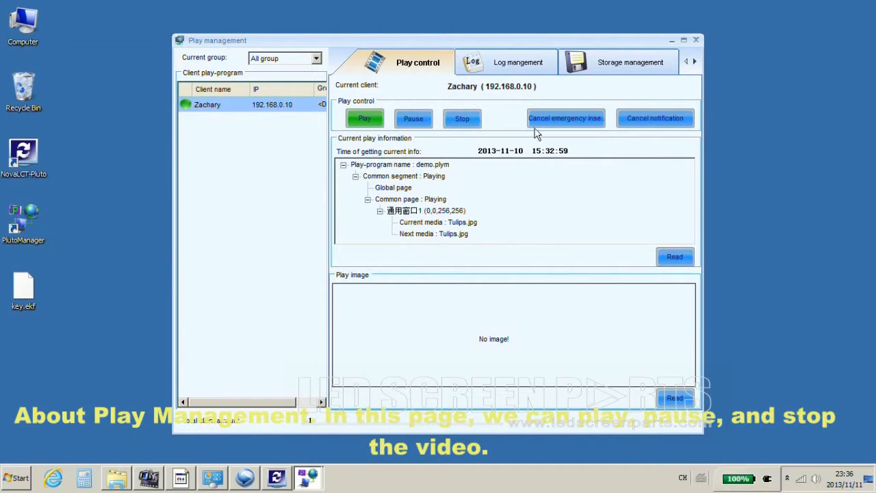
Read the client's current play information and fetch a screenshot of its display.
{"action": "left_click", "coordinate": [685, 261]}
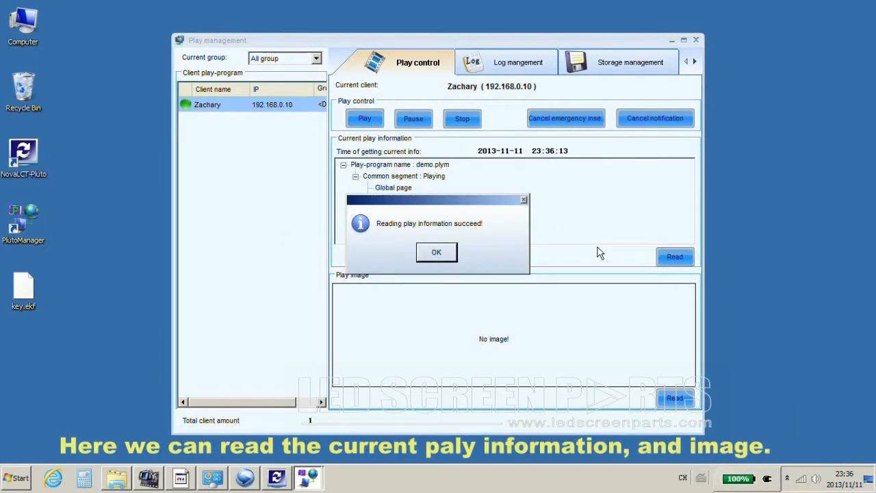
{"action": "left_click", "coordinate": [438, 251]}
{"action": "left_click", "coordinate": [672, 399]}
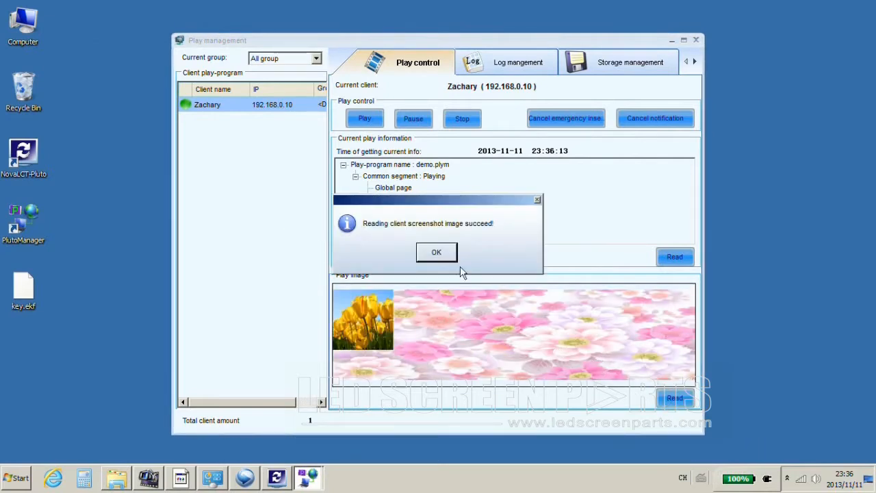
{"action": "left_click", "coordinate": [452, 258]}
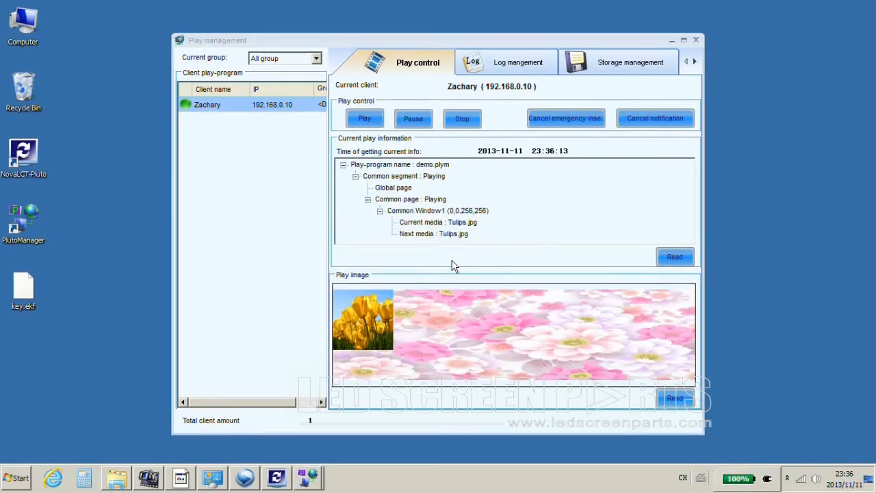
Raise the log valid days to 16 and read the client's play log list.
{"action": "left_click", "coordinate": [506, 62]}
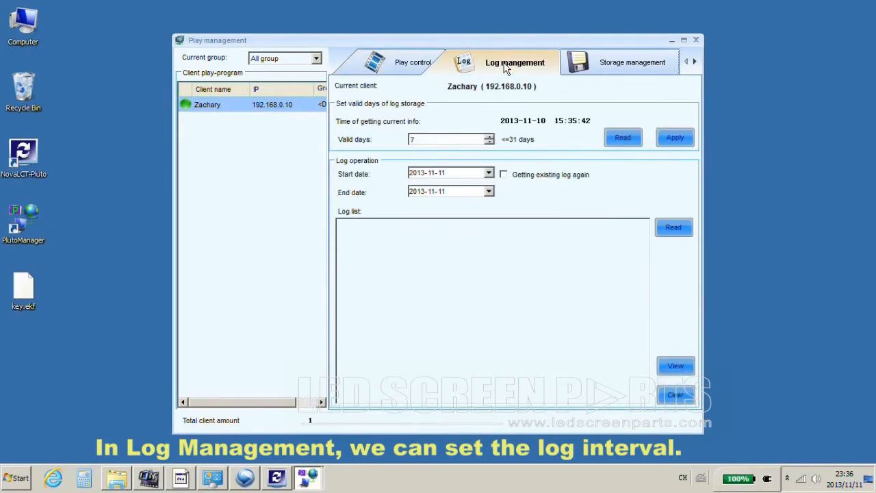
{"action": "left_click", "coordinate": [446, 138]}
{"action": "left_click", "coordinate": [489, 136]}
{"action": "left_click", "coordinate": [488, 137]}
{"action": "left_click", "coordinate": [489, 136]}
{"action": "left_click", "coordinate": [489, 136]}
{"action": "left_click", "coordinate": [489, 136]}
{"action": "left_click", "coordinate": [489, 137]}
{"action": "left_click", "coordinate": [489, 136]}
{"action": "left_click", "coordinate": [489, 136]}
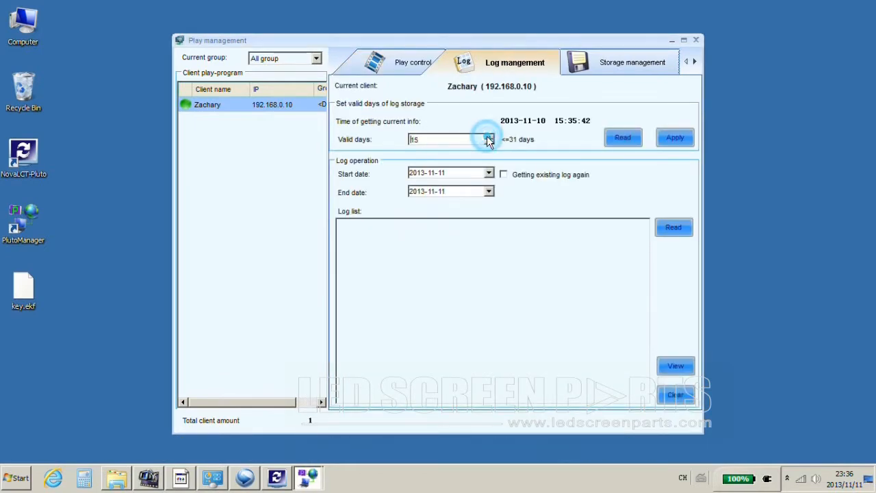
{"action": "left_click", "coordinate": [489, 137]}
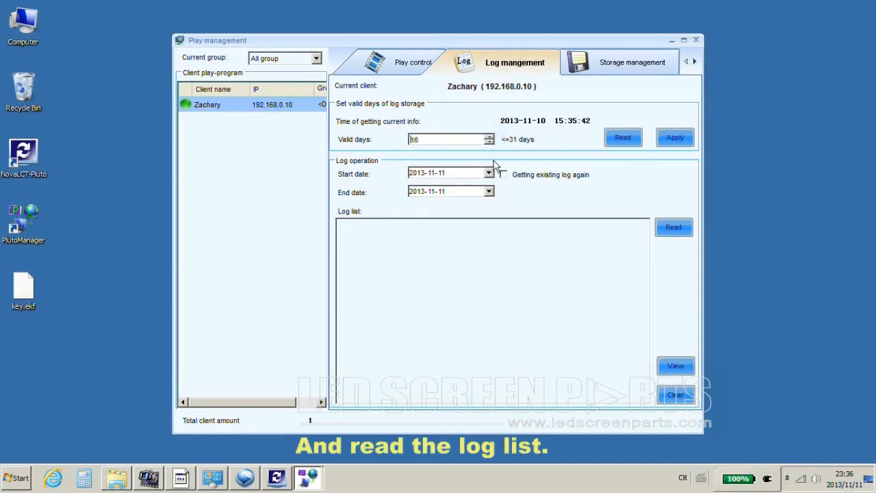
{"action": "left_click", "coordinate": [673, 228]}
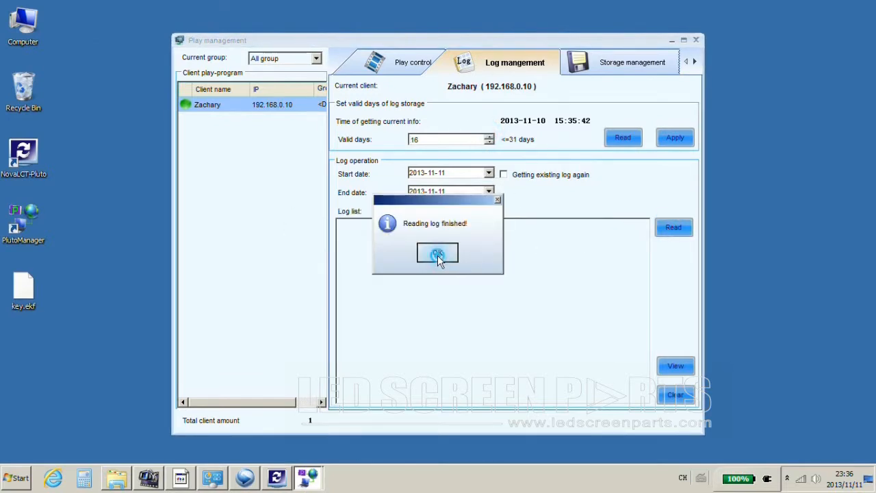
{"action": "left_click", "coordinate": [438, 254]}
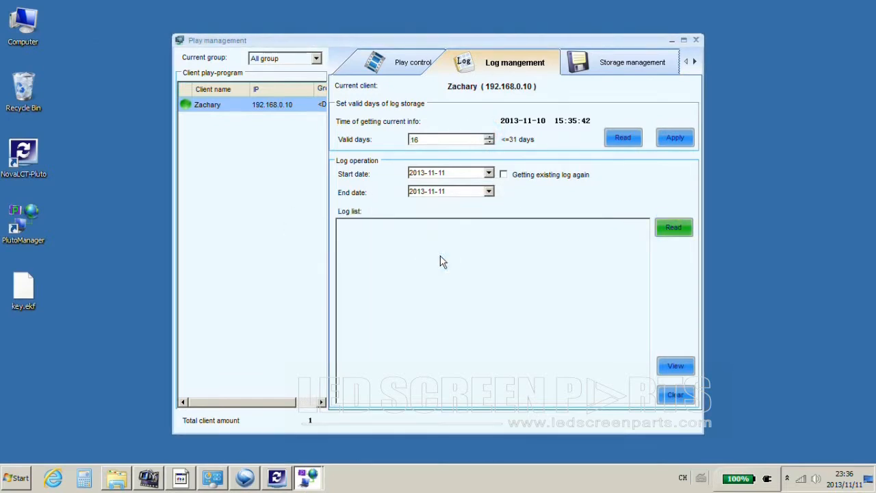
Read the client's storage information (434.99M free of 468.02M) and close play management.
{"action": "left_click", "coordinate": [612, 60]}
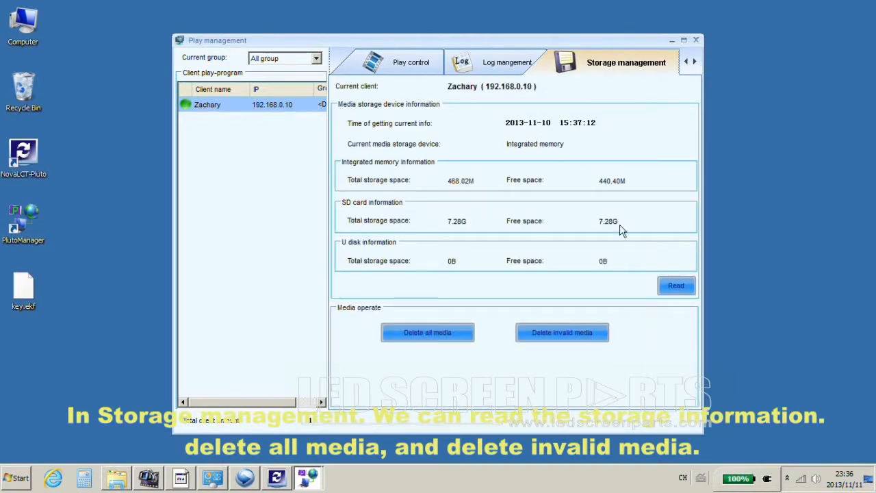
{"action": "left_click", "coordinate": [675, 284]}
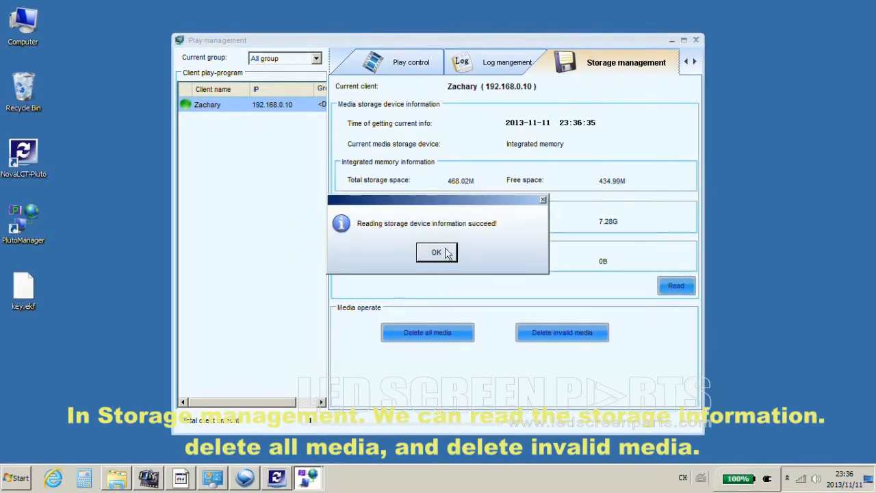
{"action": "left_click", "coordinate": [443, 250]}
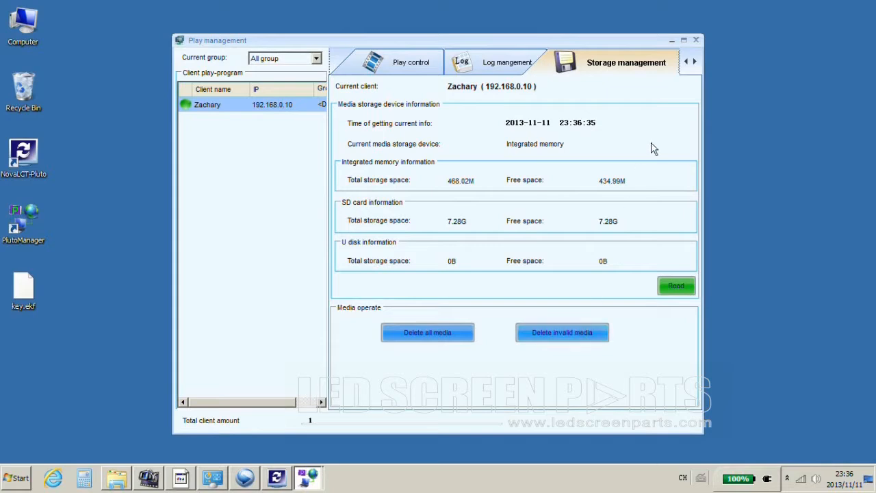
{"action": "left_click", "coordinate": [696, 40]}
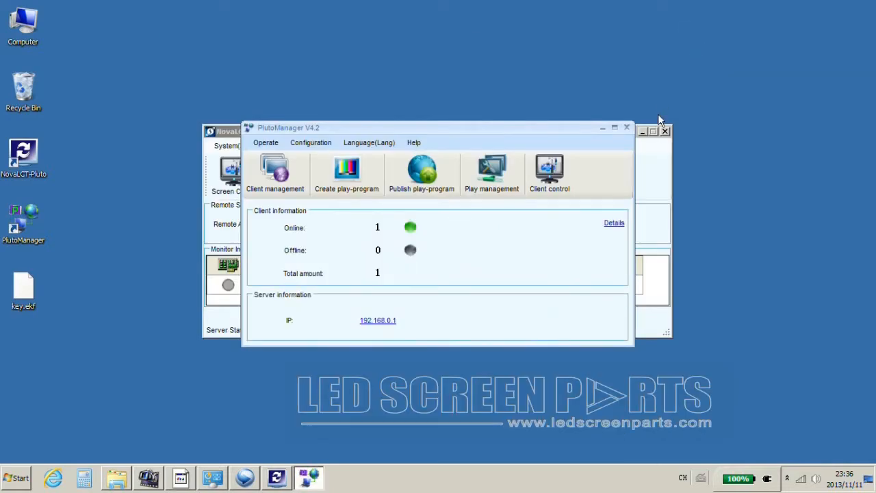
{"action": "left_click", "coordinate": [561, 167]}
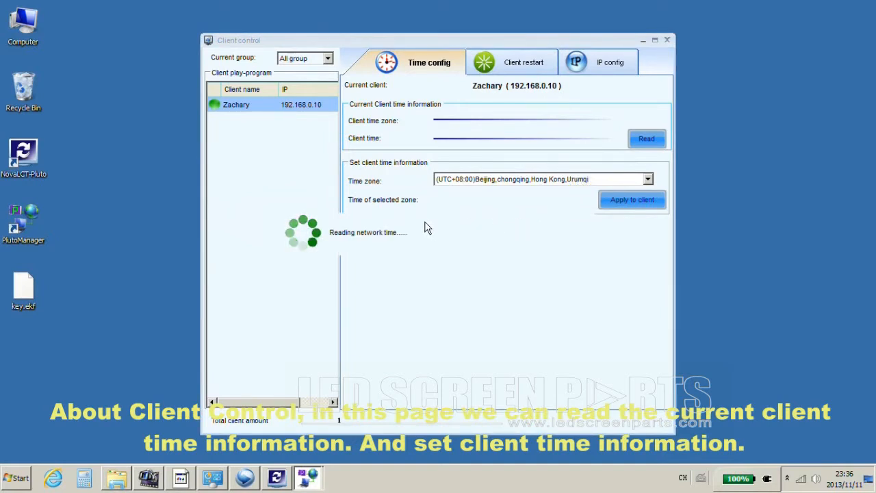
{"action": "left_click", "coordinate": [636, 147]}
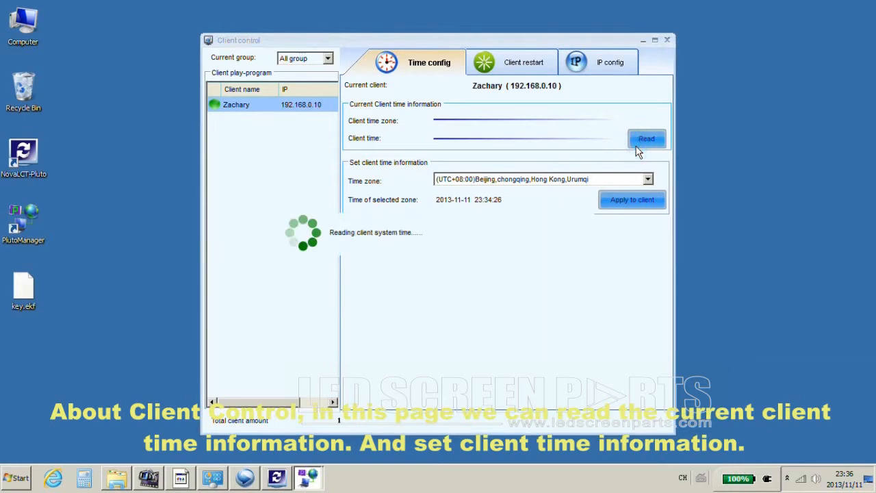
{"action": "left_click", "coordinate": [590, 179]}
{"action": "left_click", "coordinate": [591, 180]}
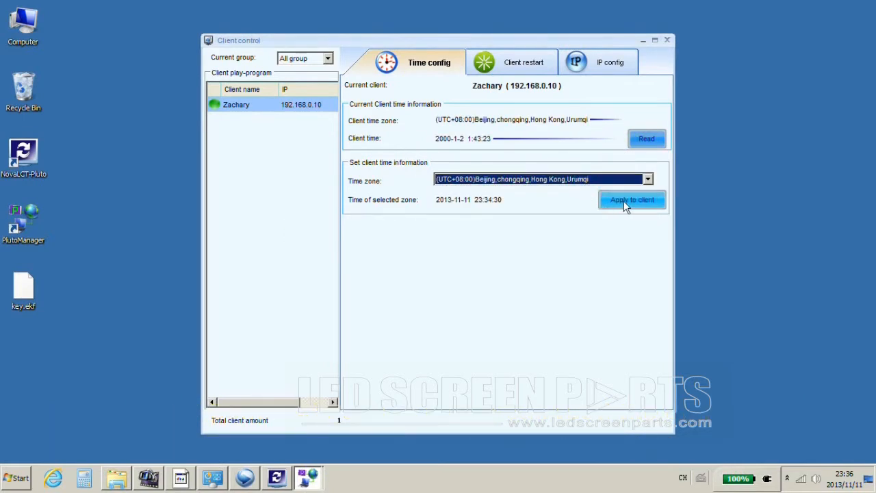
{"action": "left_click", "coordinate": [516, 68]}
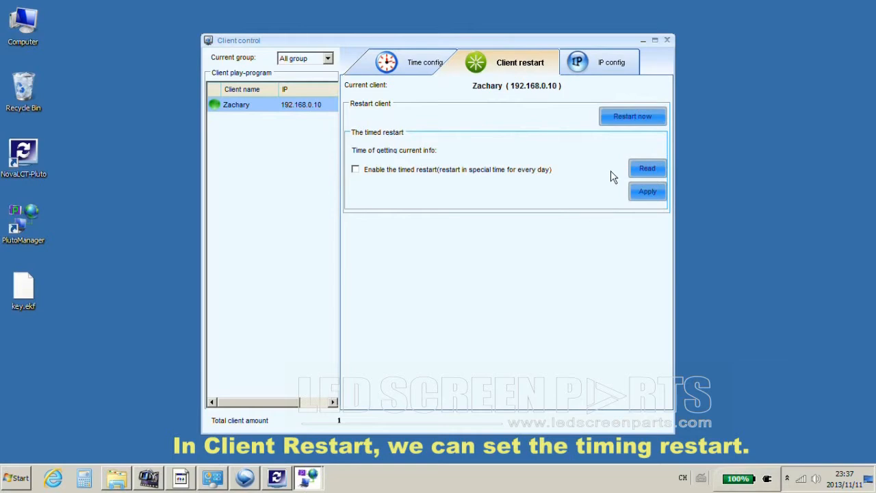
{"action": "left_click", "coordinate": [363, 171]}
{"action": "left_click", "coordinate": [549, 189]}
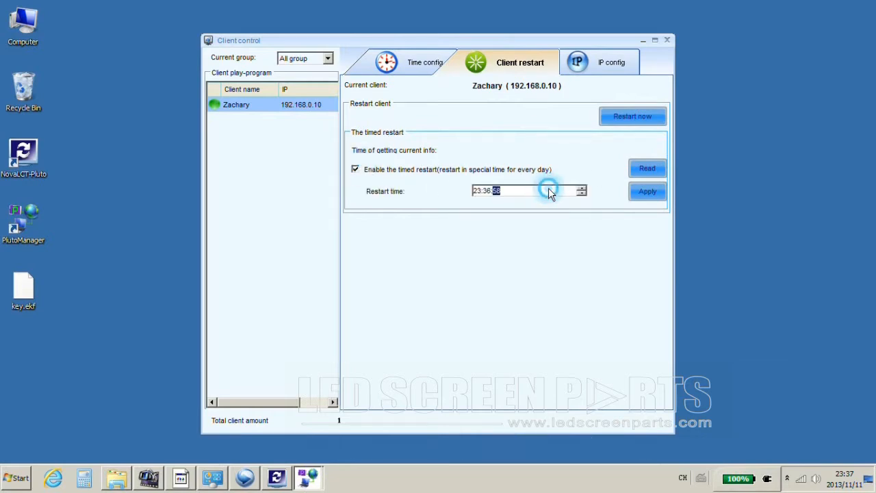
{"action": "left_click", "coordinate": [613, 60]}
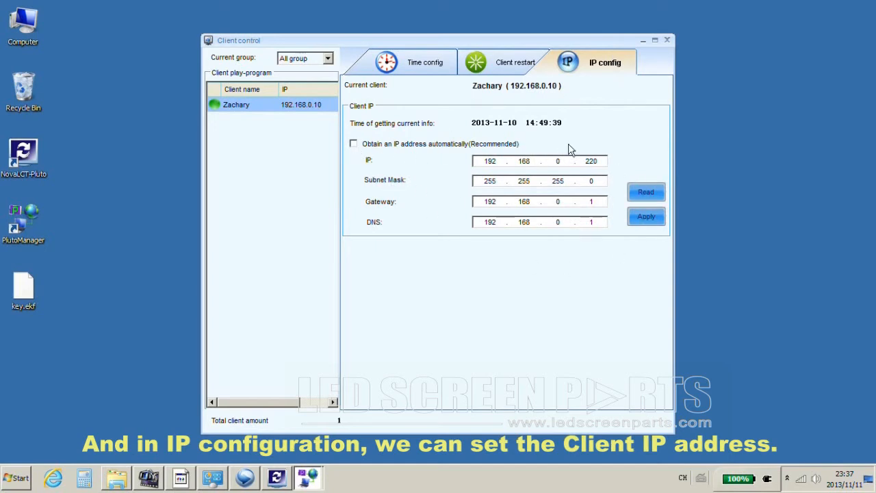
{"action": "left_click", "coordinate": [667, 40]}
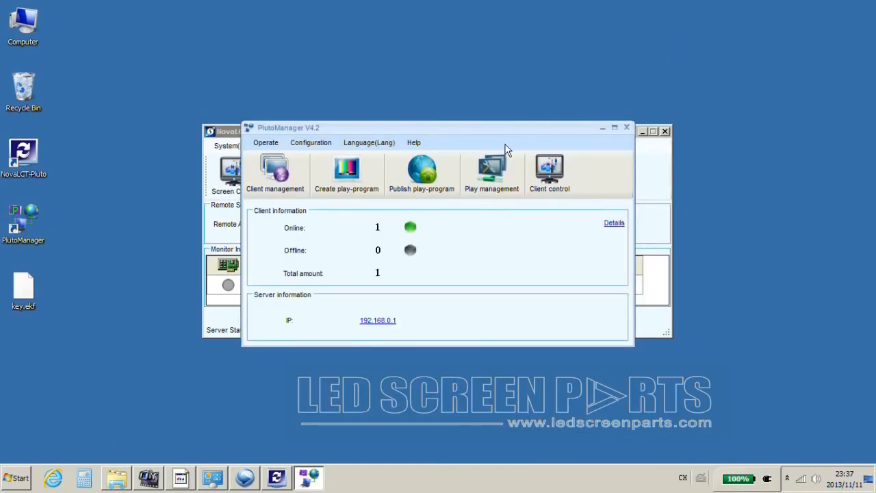